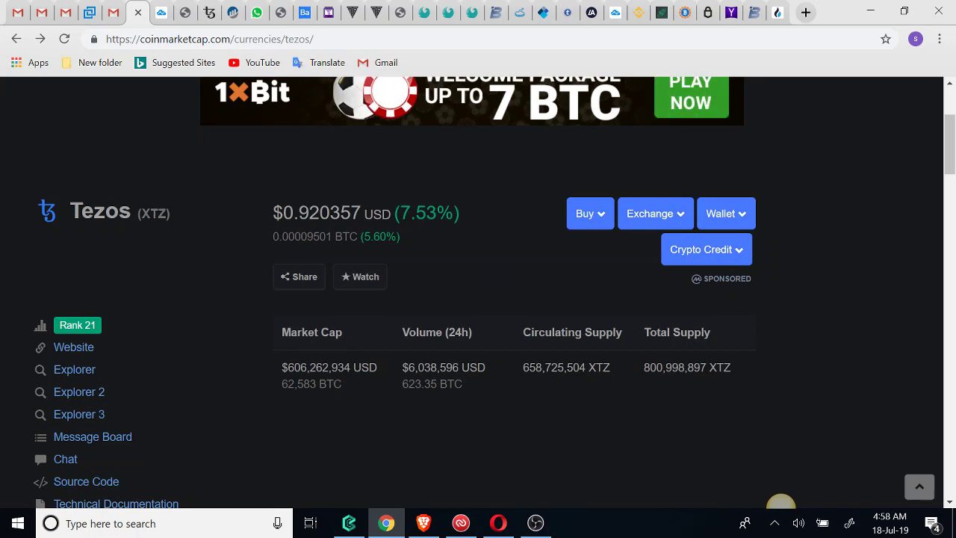
Review the Tezos price, market cap, supply figures and price chart on its CoinMarketCap page
{"action": "scroll", "coordinate": [781, 505], "scroll_direction": "down", "scroll_amount": 1}
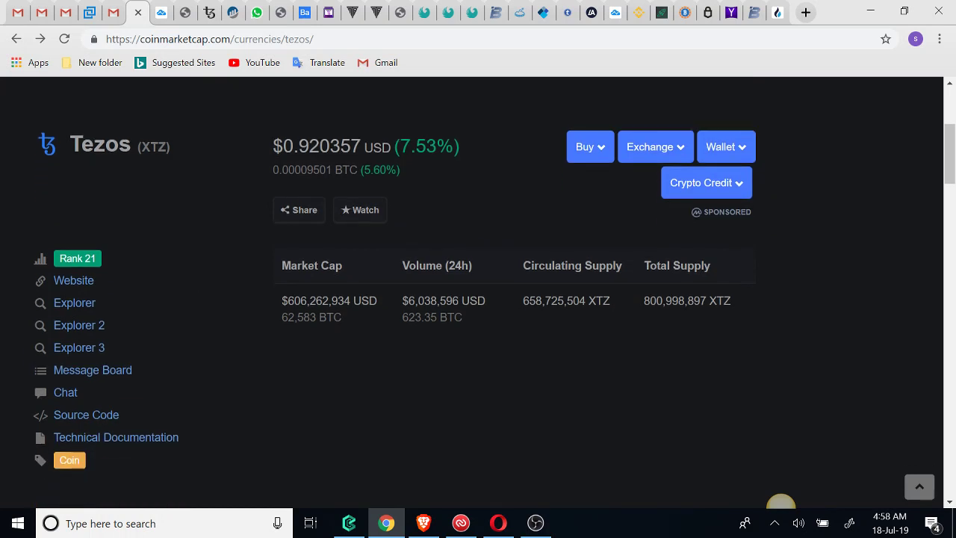
{"action": "scroll", "coordinate": [781, 504], "scroll_direction": "down", "scroll_amount": 2}
{"action": "scroll", "coordinate": [781, 505], "scroll_direction": "down", "scroll_amount": 4}
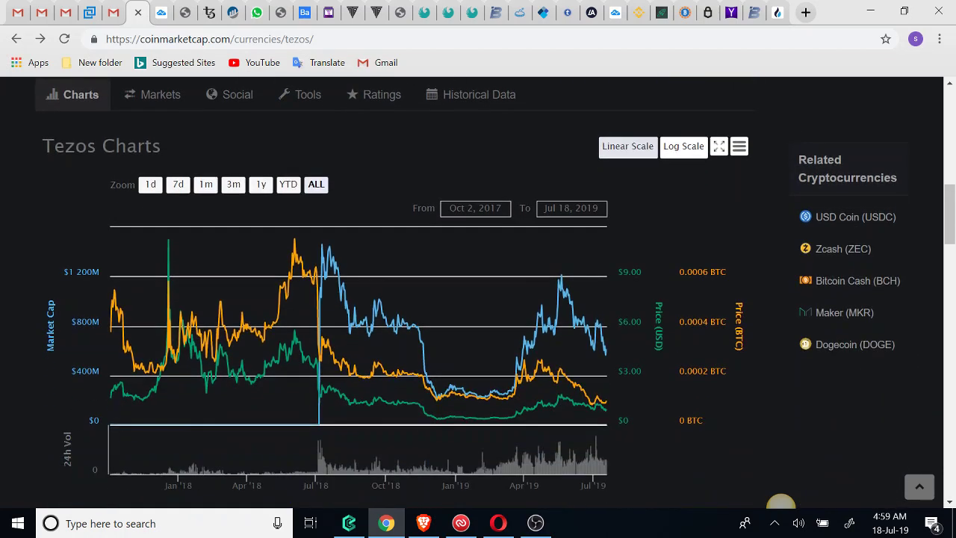
{"action": "scroll", "coordinate": [780, 505], "scroll_direction": "up", "scroll_amount": 6}
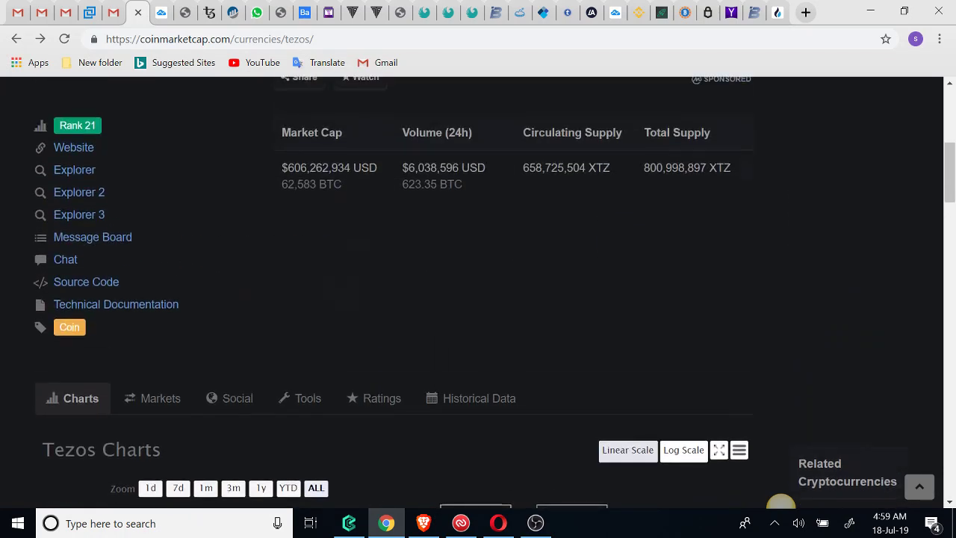
{"action": "scroll", "coordinate": [781, 504], "scroll_direction": "up", "scroll_amount": 1}
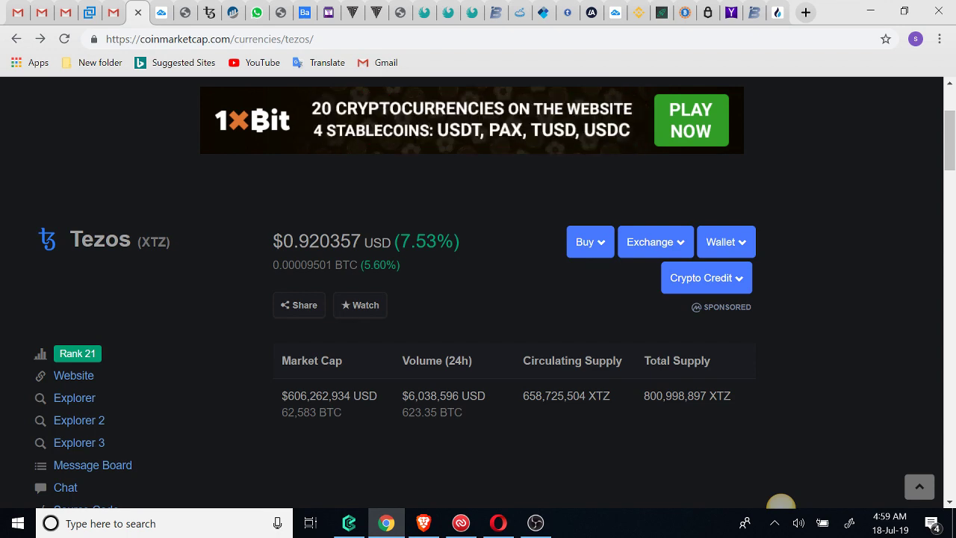
{"action": "scroll", "coordinate": [478, 292], "scroll_direction": "up", "scroll_amount": 1}
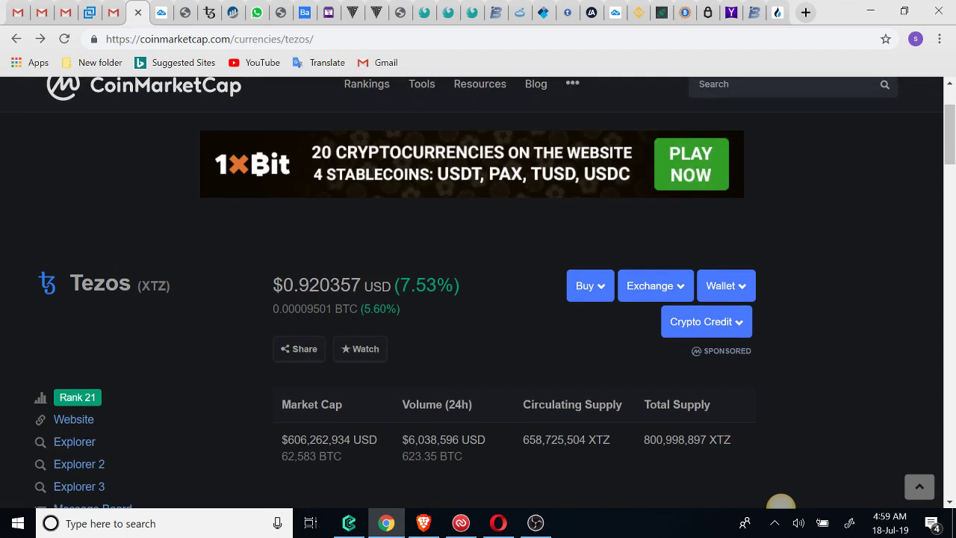
{"action": "key", "text": "ctrl+Tab"}
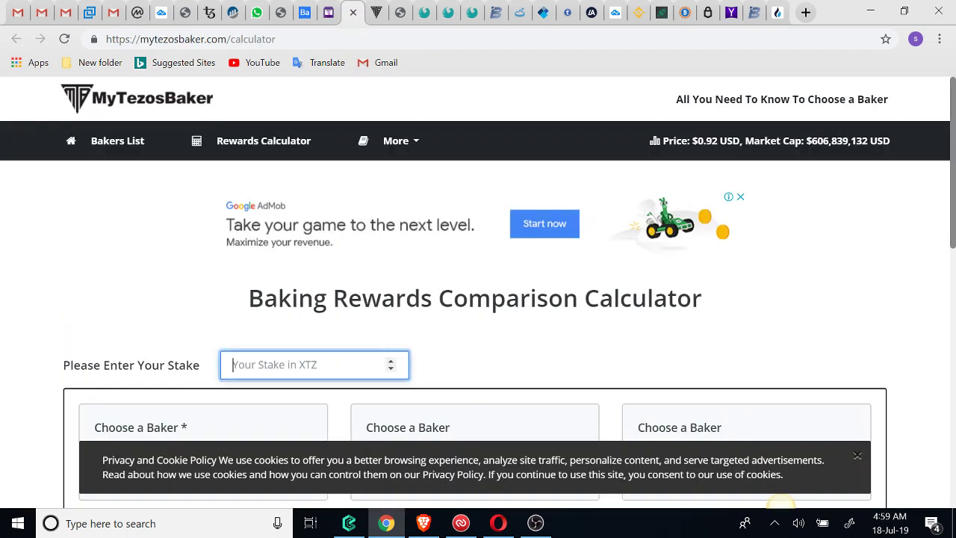
{"action": "key", "text": "ctrl+shift+Tab"}
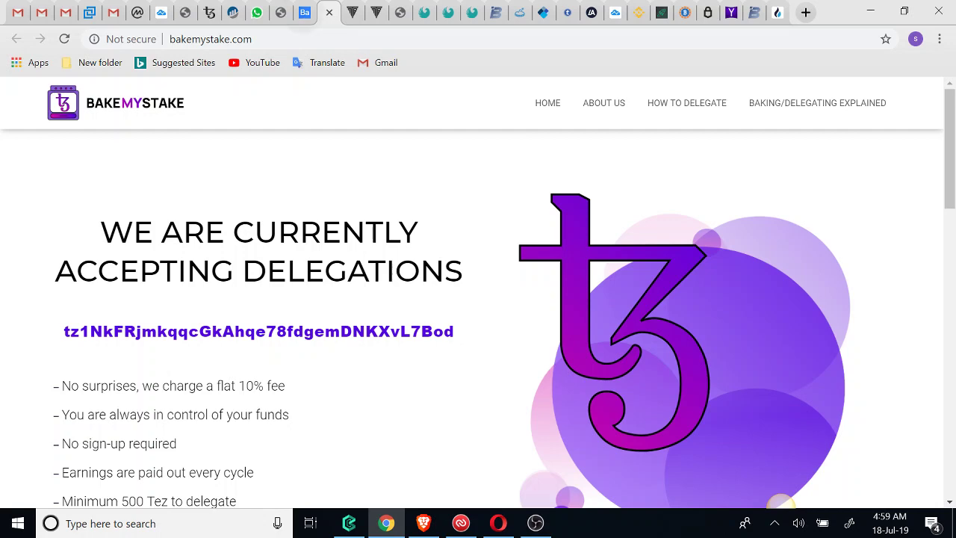
{"action": "key", "text": "ctrl+shift+Tab"}
{"action": "key", "text": "ctrl+Tab"}
{"action": "key", "text": "ctrl+Tab"}
{"action": "key", "text": "ctrl+Tab"}
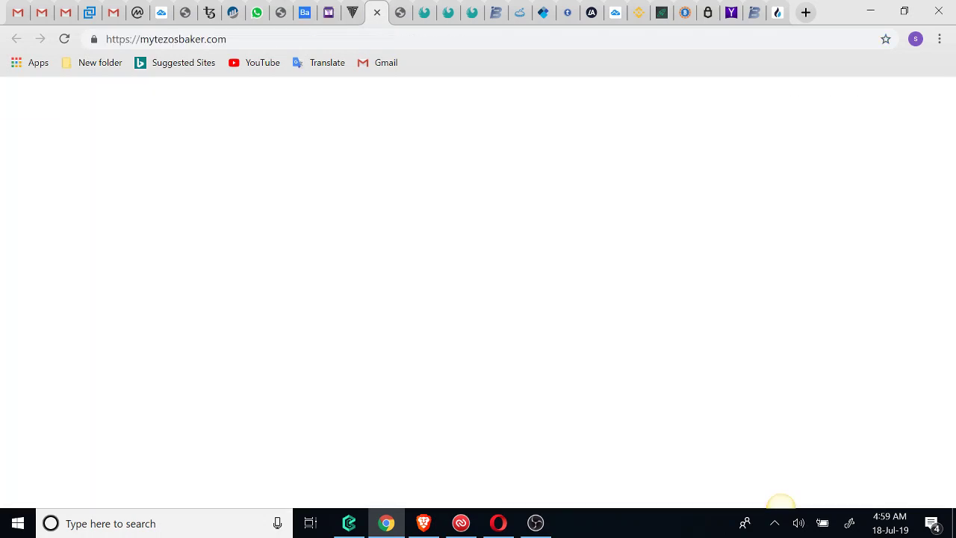
{"action": "key", "text": "ctrl+shift+Tab"}
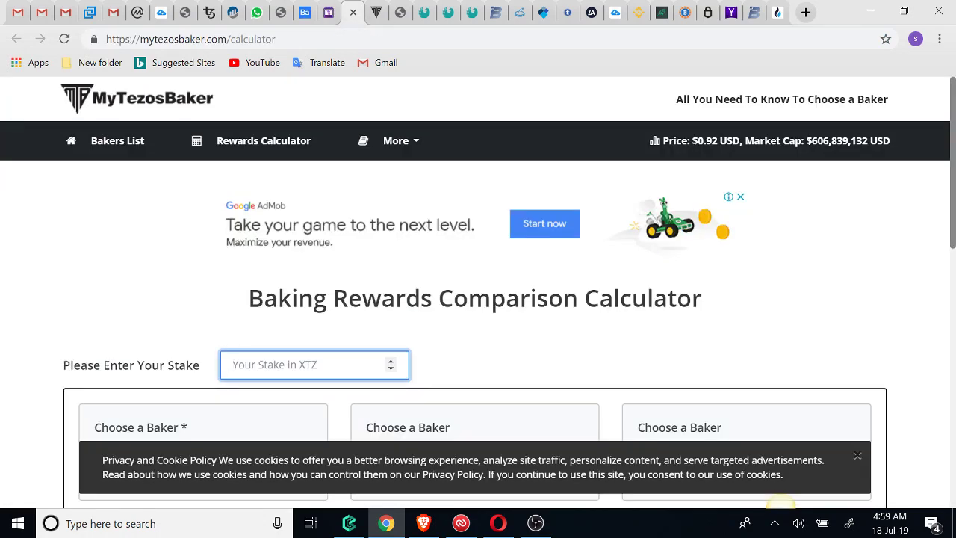
{"action": "key", "text": "ctrl+shift+Tab"}
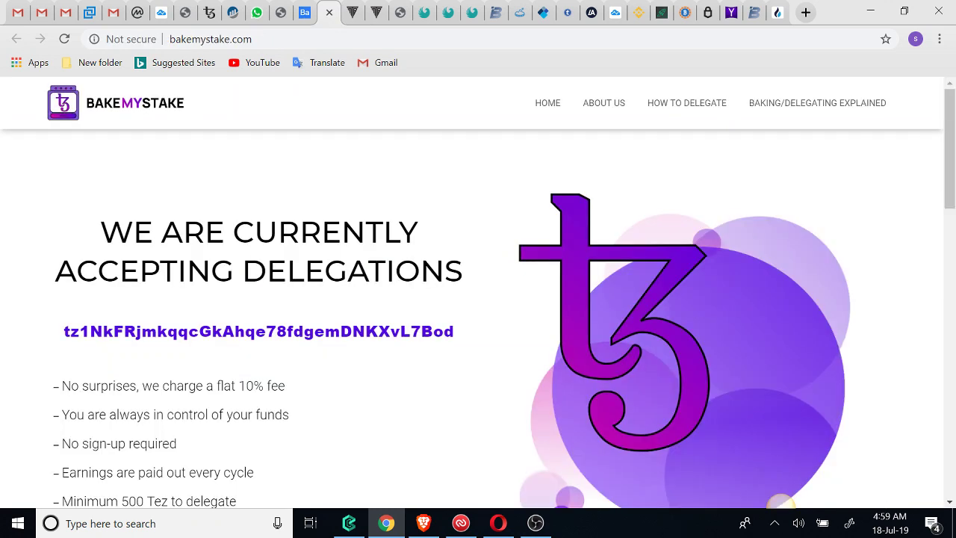
Switch to the open TezBox wallet page showing ACCOUNT 1's delegation settings
{"action": "key", "text": "ctrl+shift+Tab"}
{"action": "key", "text": "ctrl+shift+Tab"}
{"action": "key", "text": "ctrl+shift+Tab"}
{"action": "key", "text": "ctrl+shift+Tab"}
{"action": "key", "text": "ctrl+shift+Tab"}
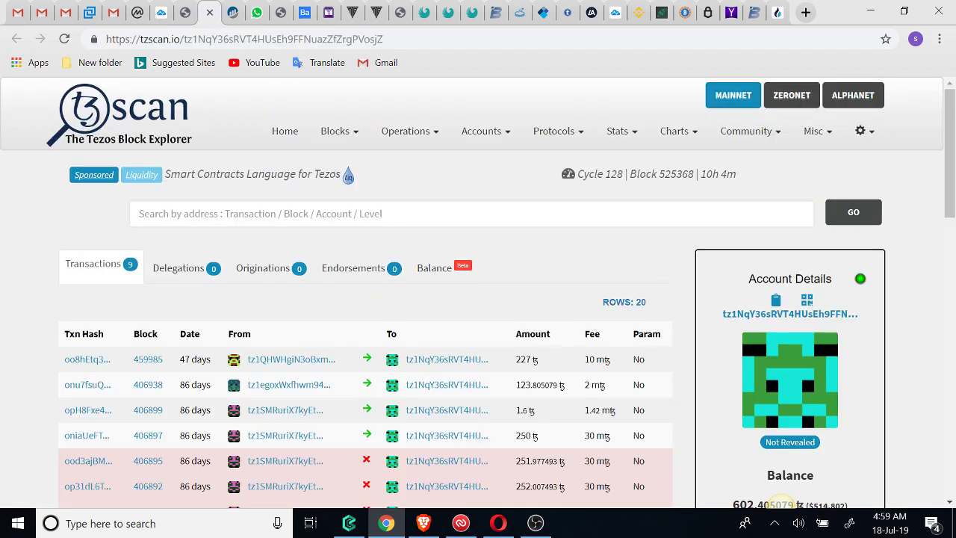
{"action": "key", "text": "ctrl+shift+Tab"}
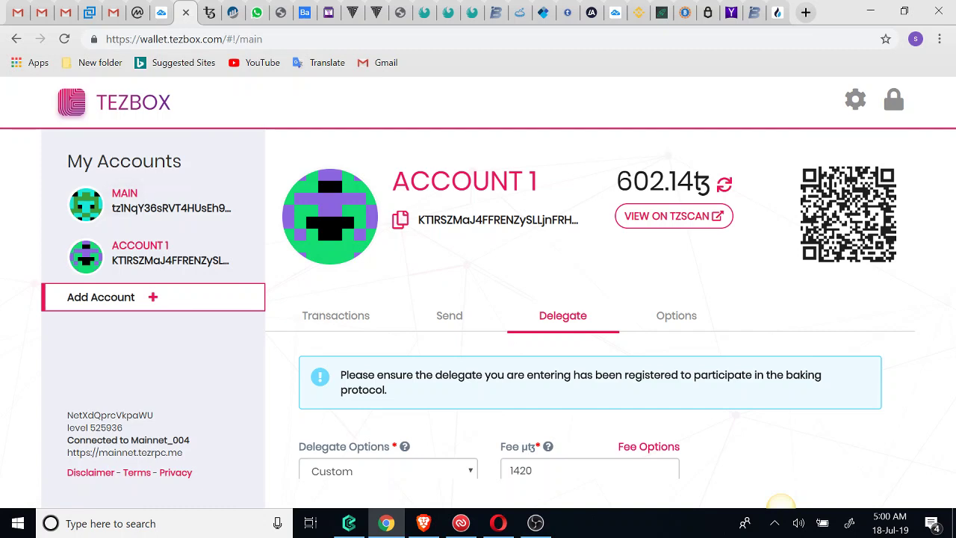
Start adding a new account from MAIN, cancel at the fee confirmation, and reopen ACCOUNT 1
{"action": "left_click", "coordinate": [149, 200]}
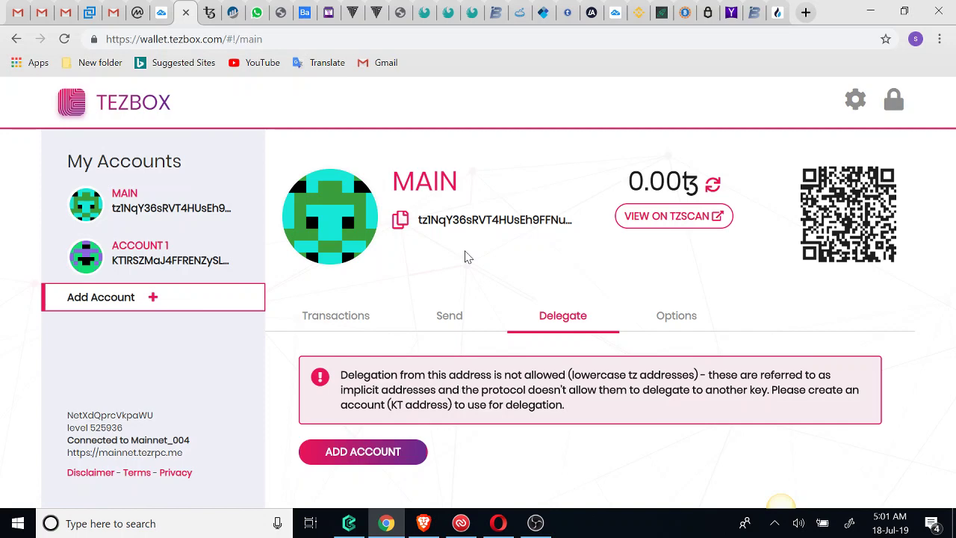
{"action": "left_click", "coordinate": [130, 302]}
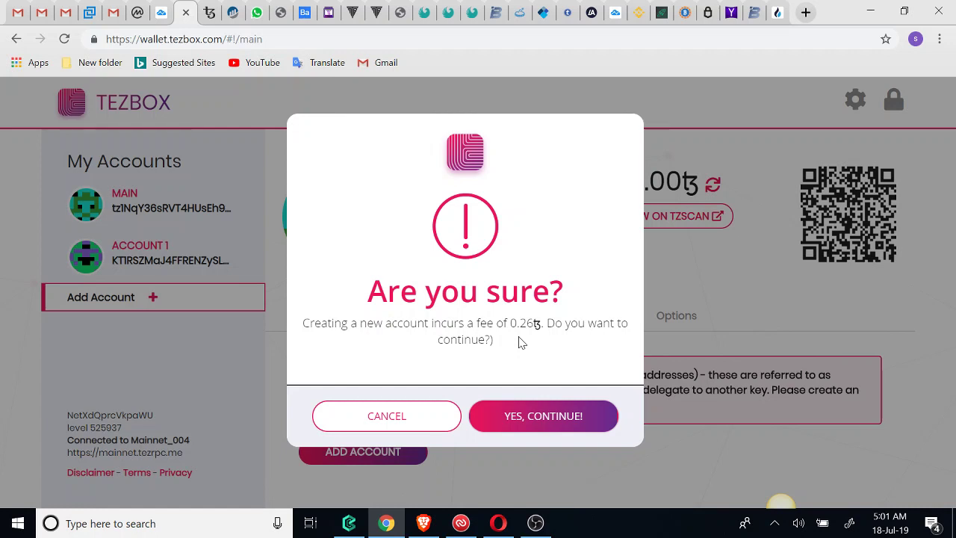
{"action": "left_click", "coordinate": [403, 424]}
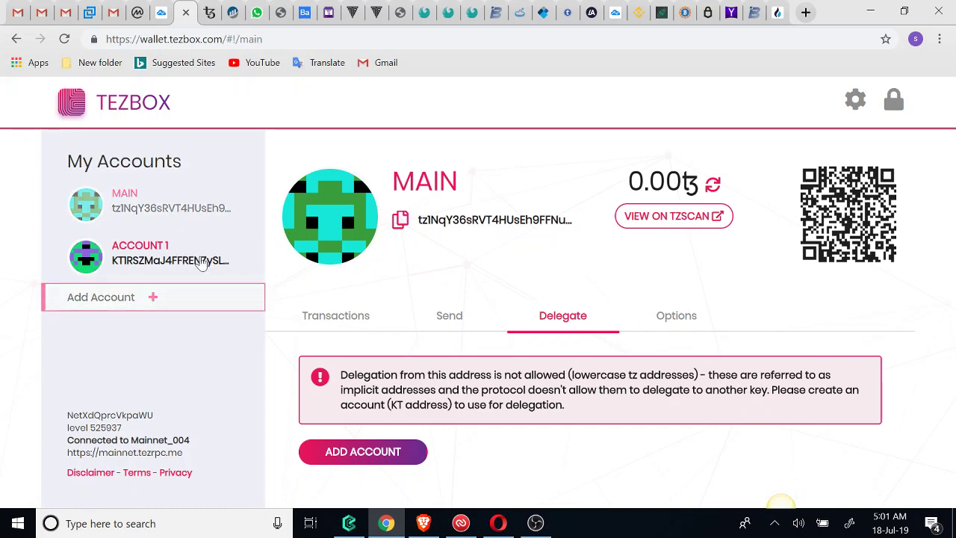
{"action": "left_click", "coordinate": [145, 260]}
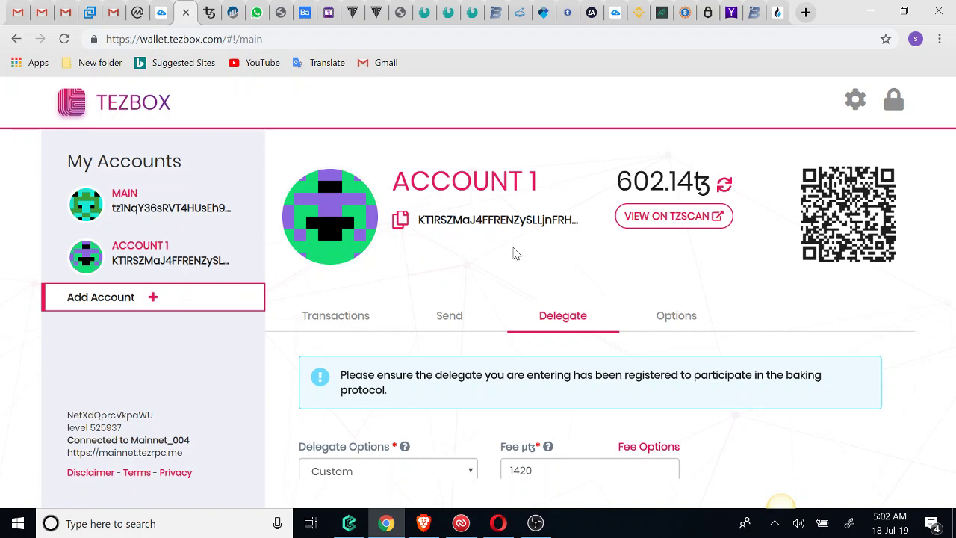
Open the send form of the MAIN account, ready for a destination address
{"action": "left_click", "coordinate": [201, 217]}
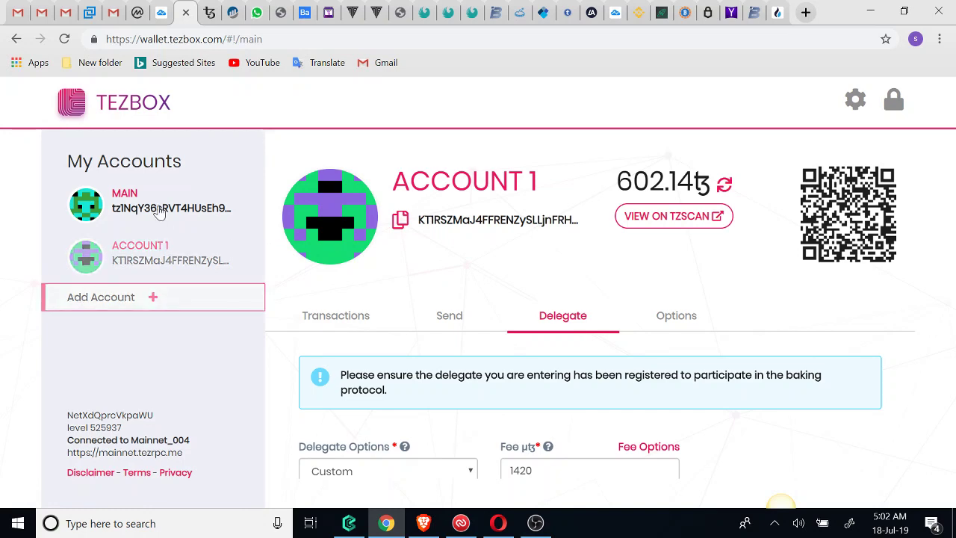
{"action": "left_click", "coordinate": [450, 316]}
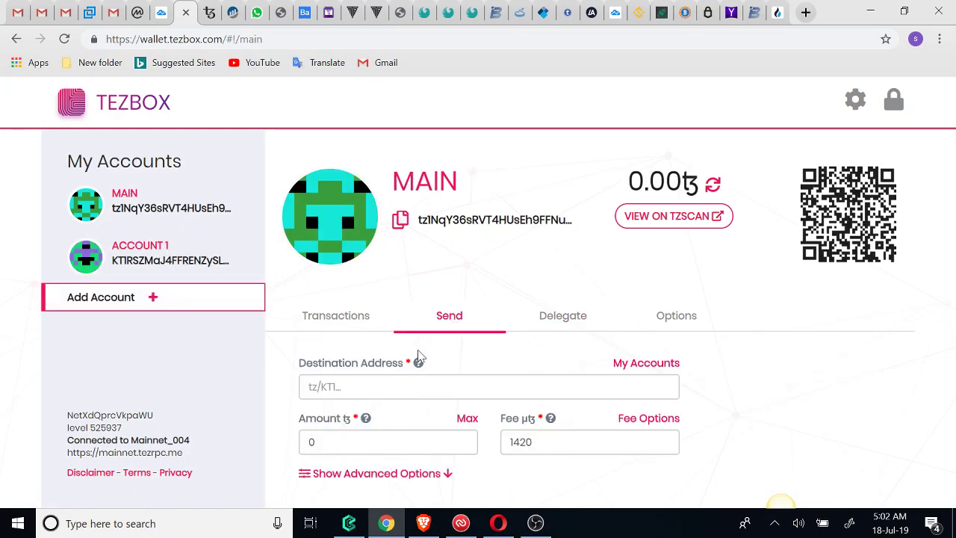
{"action": "left_click", "coordinate": [488, 386]}
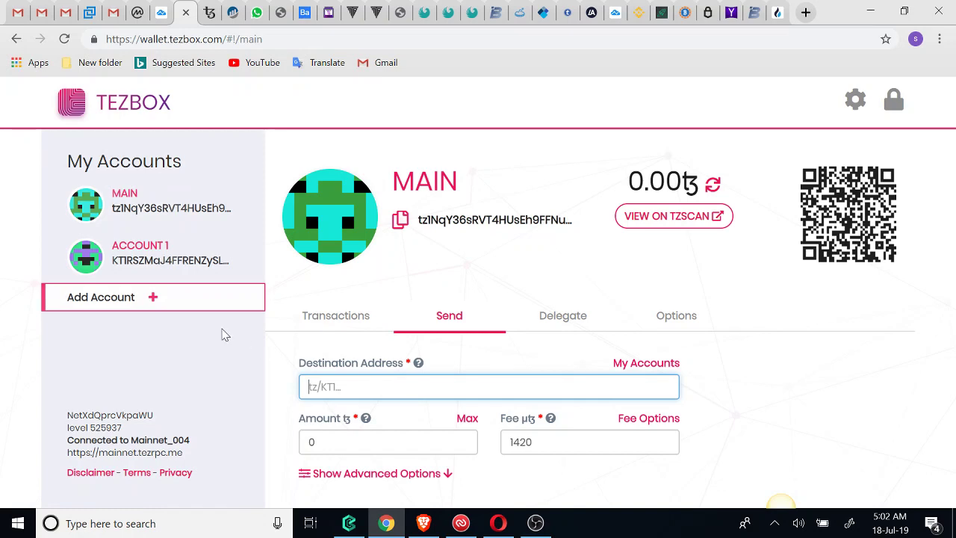
Copy ACCOUNT 1's wallet address to the clipboard and dismiss the confirmation
{"action": "left_click", "coordinate": [149, 254]}
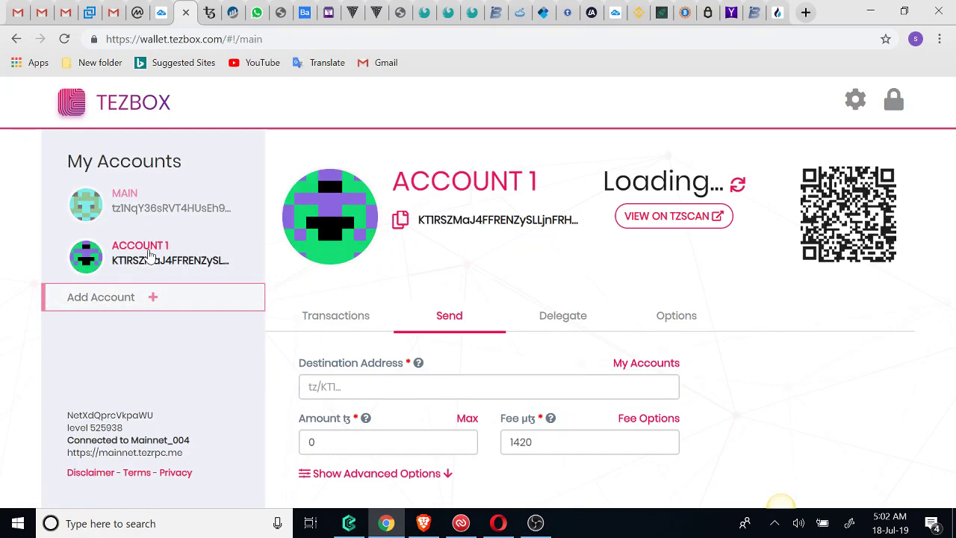
{"action": "left_click", "coordinate": [401, 221]}
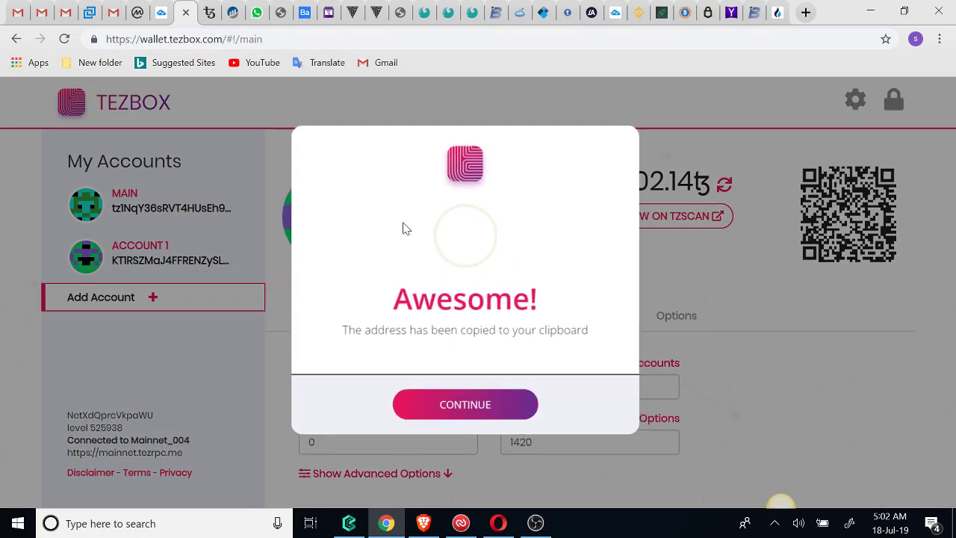
{"action": "left_click", "coordinate": [470, 407]}
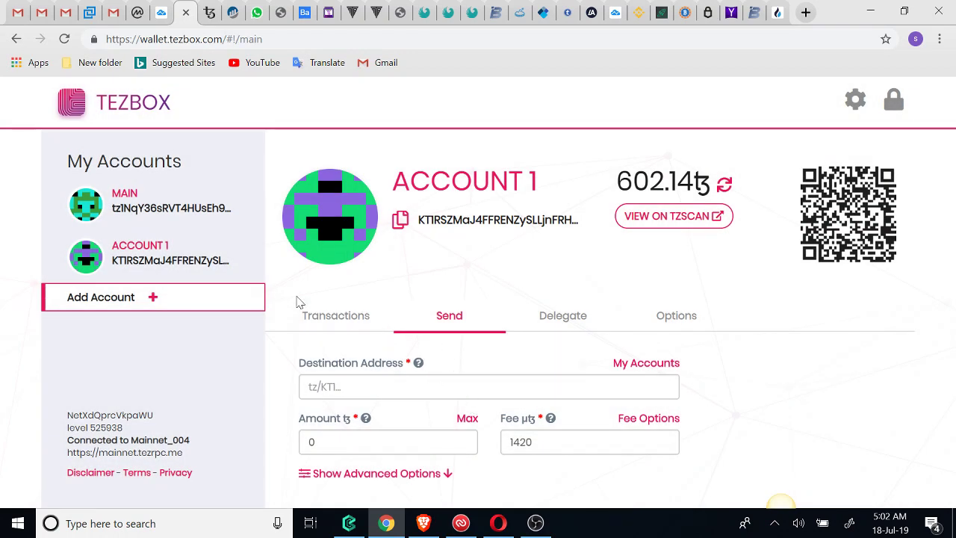
Paste the copied ACCOUNT 1 address as the destination in MAIN's send form, and return to ACCOUNT 1 to view its transactions
{"action": "left_click", "coordinate": [169, 211]}
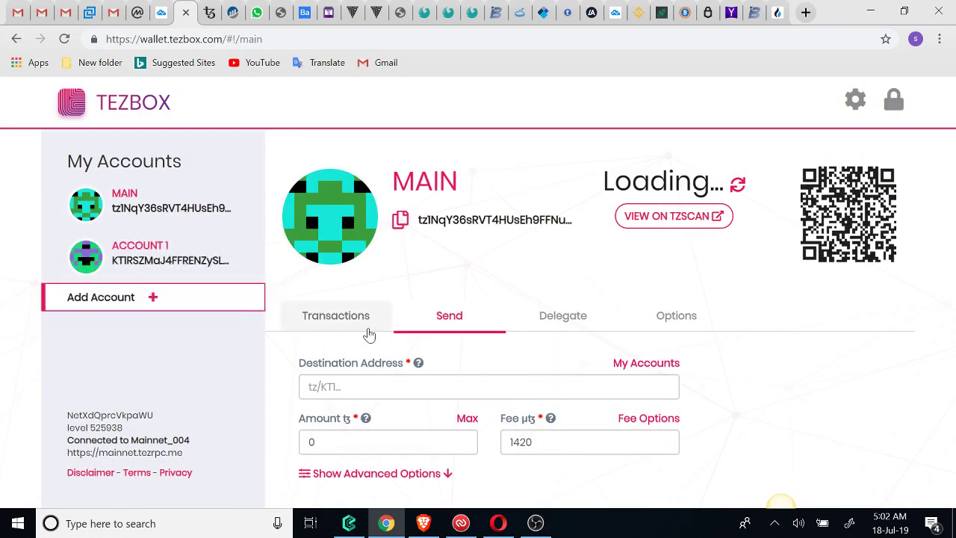
{"action": "left_click", "coordinate": [309, 387]}
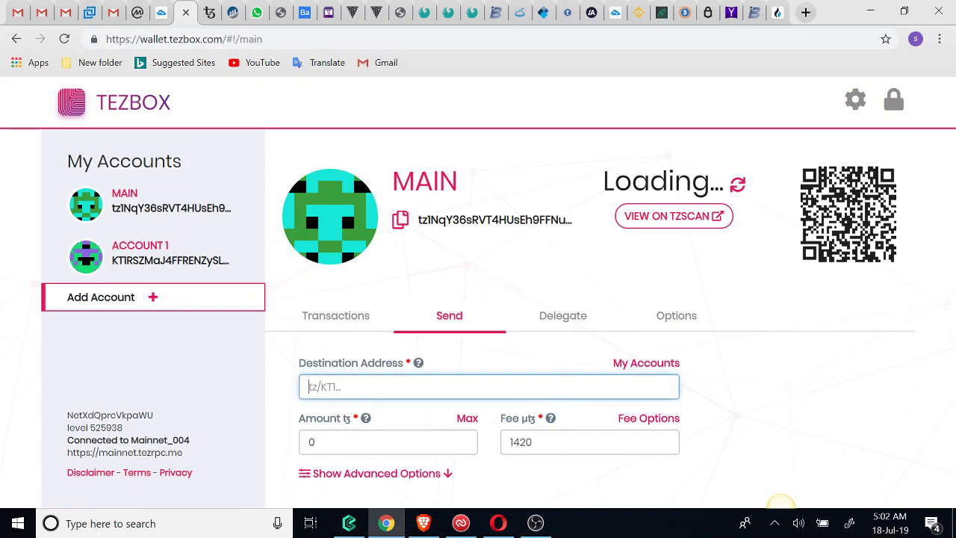
{"action": "key", "text": "ctrl+v"}
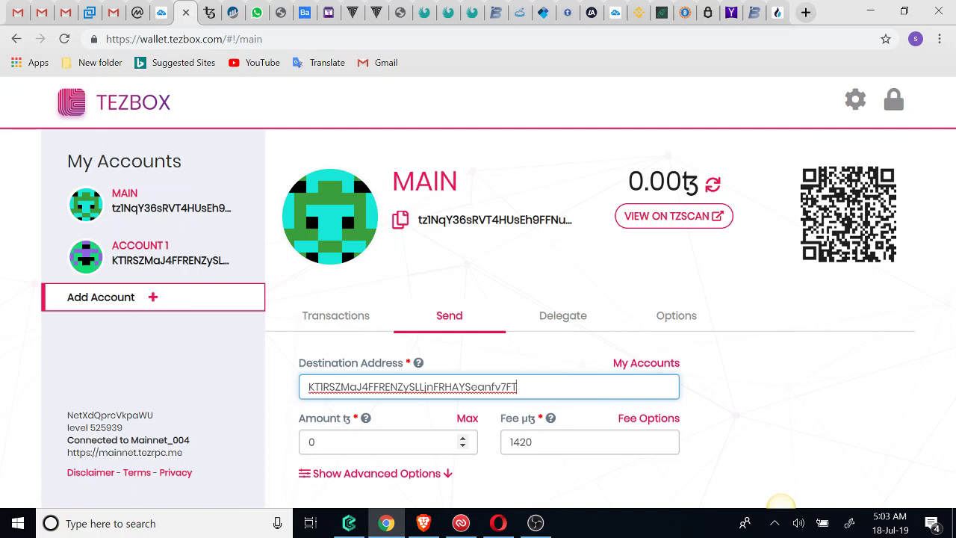
{"action": "left_click", "coordinate": [314, 441]}
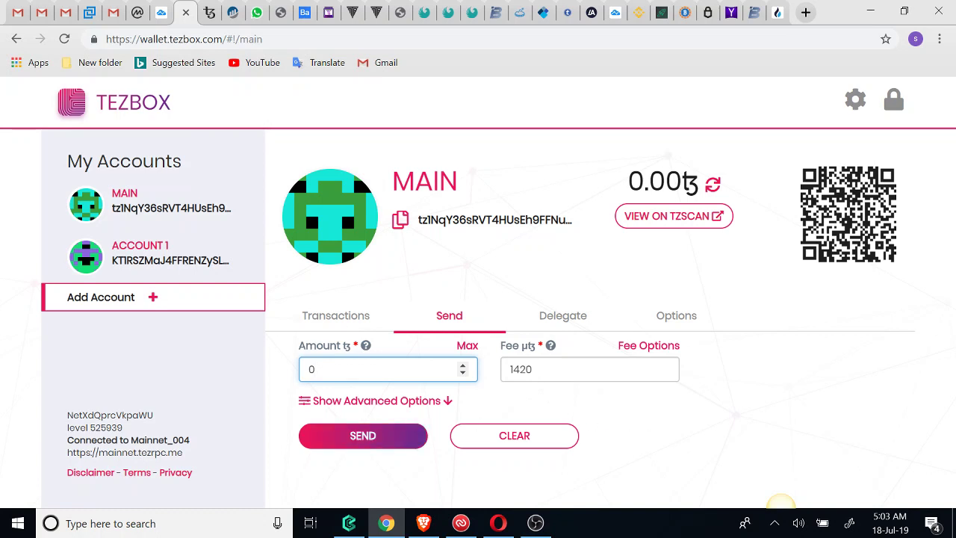
{"action": "left_click", "coordinate": [149, 252]}
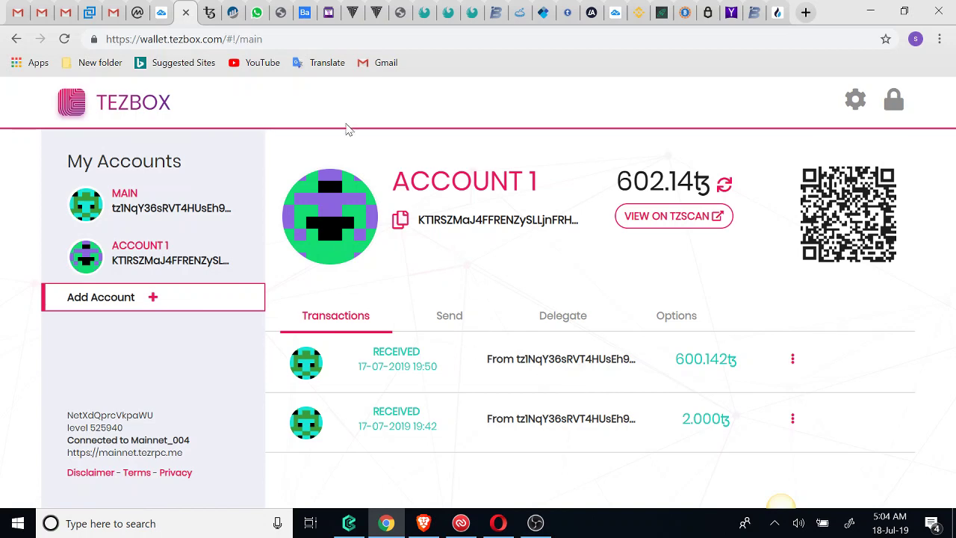
Open the MyTezosBaker bakers list and compare the bakers' fees, yields, efficiency ratings and capacity
{"action": "left_click", "coordinate": [354, 15]}
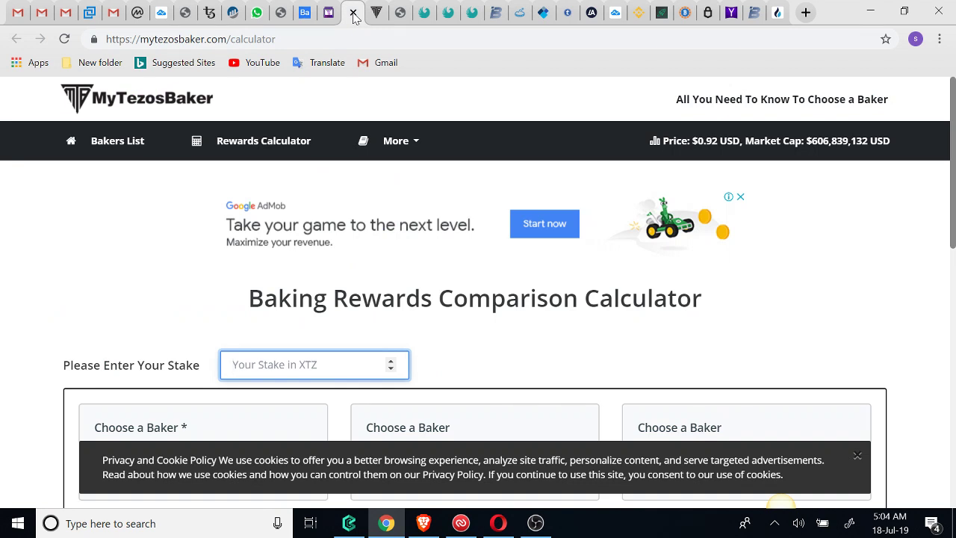
{"action": "left_click", "coordinate": [379, 15]}
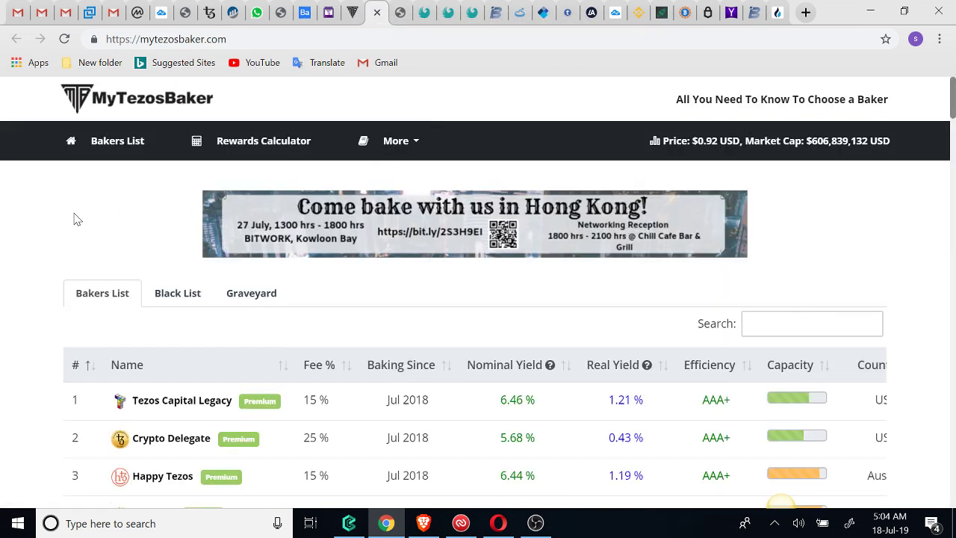
{"action": "scroll", "coordinate": [73, 220], "scroll_direction": "down", "scroll_amount": 2}
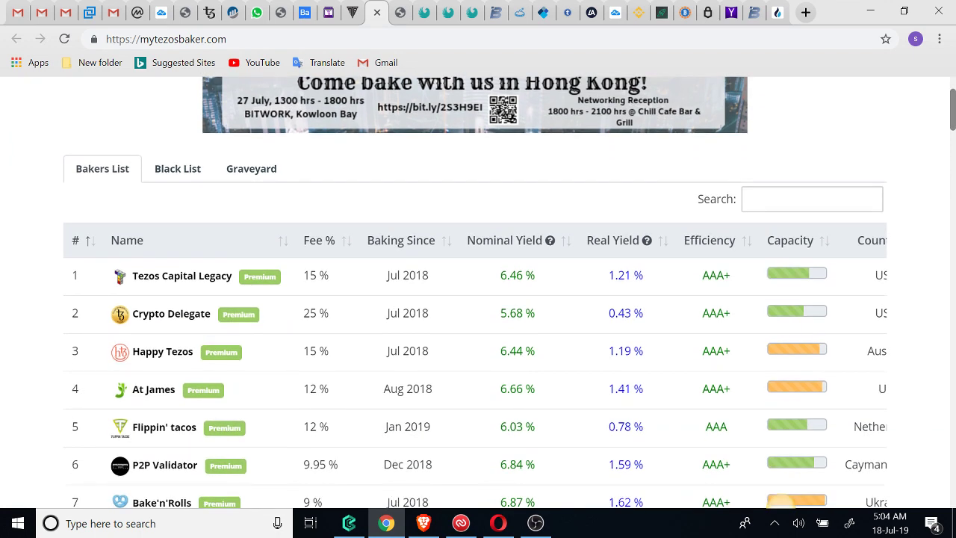
{"action": "scroll", "coordinate": [73, 221], "scroll_direction": "up", "scroll_amount": 1}
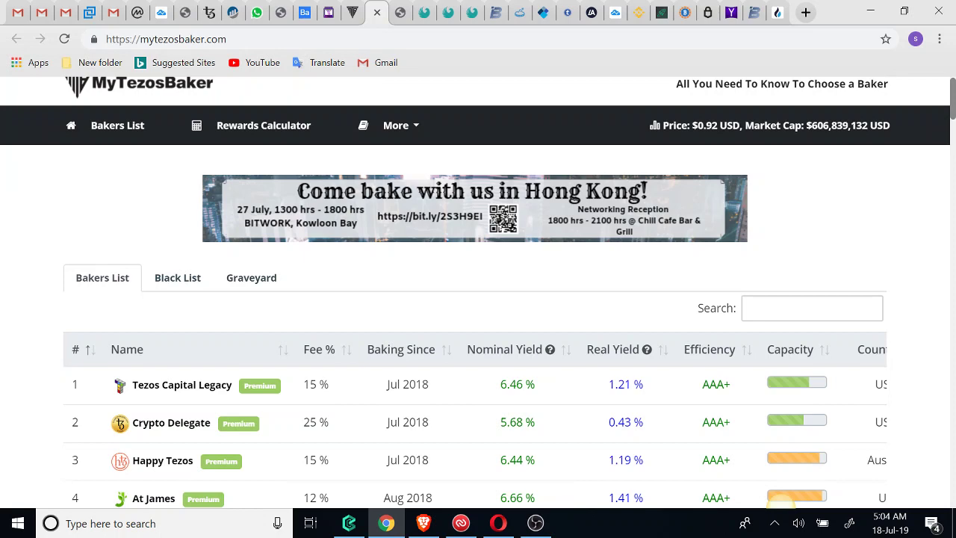
{"action": "scroll", "coordinate": [478, 291], "scroll_direction": "down", "scroll_amount": 3}
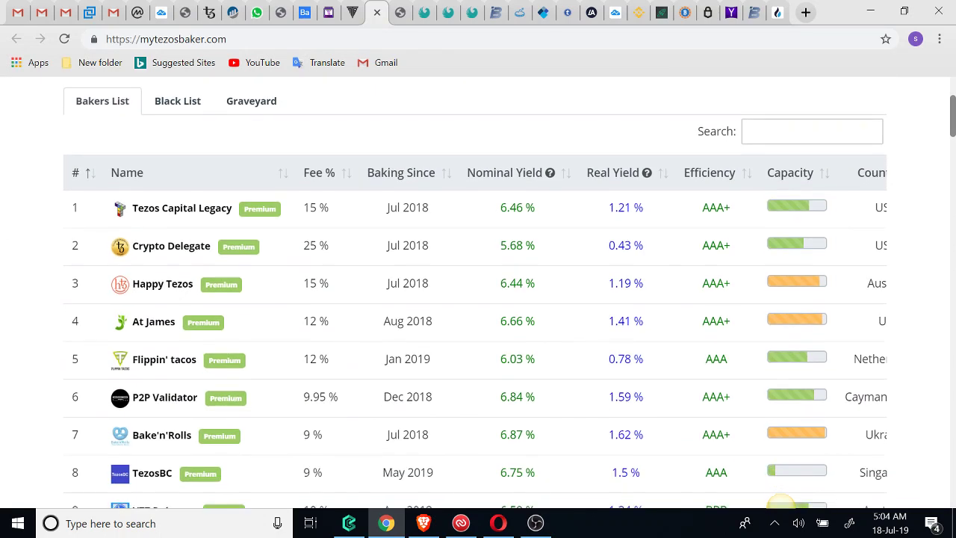
{"action": "scroll", "coordinate": [478, 291], "scroll_direction": "down", "scroll_amount": 2}
{"action": "scroll", "coordinate": [478, 291], "scroll_direction": "up", "scroll_amount": 2}
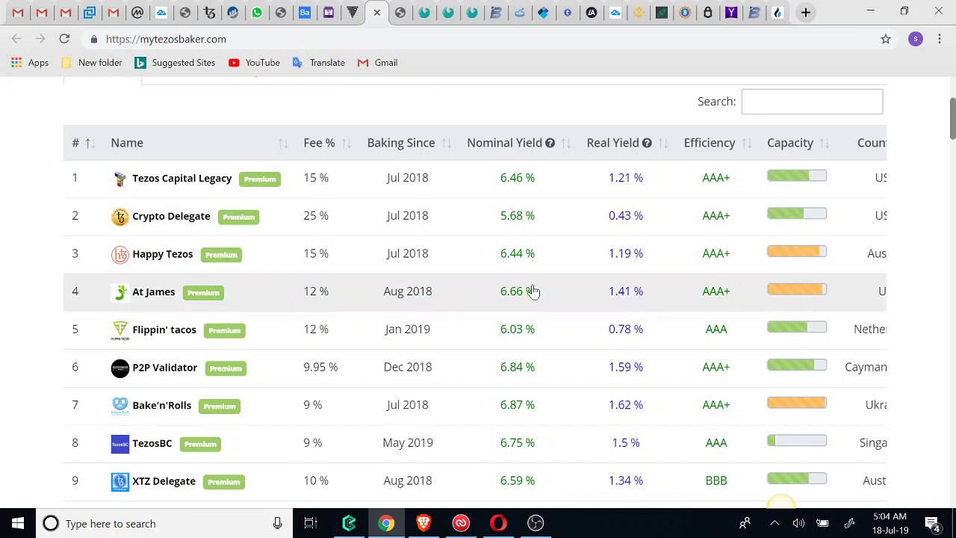
{"action": "mouse_move", "coordinate": [680, 262]}
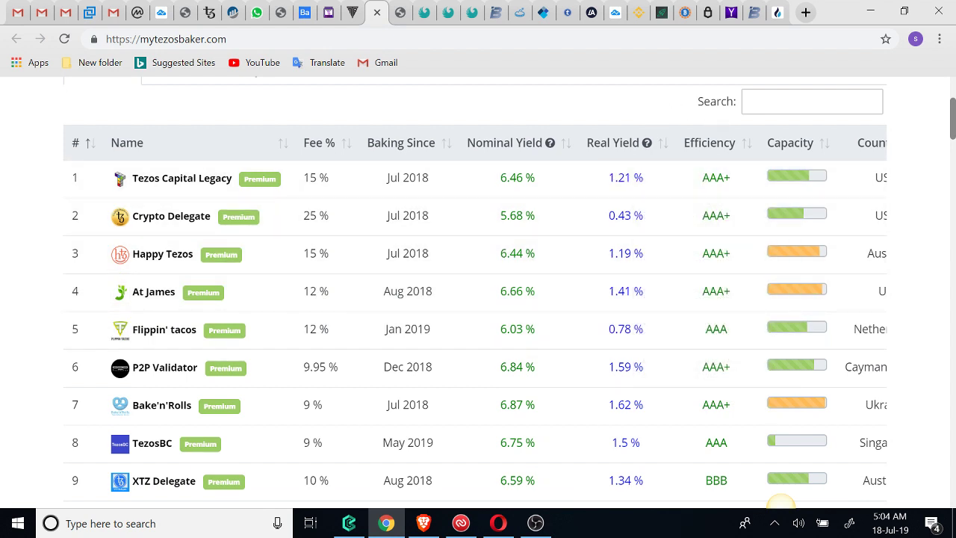
{"action": "scroll", "coordinate": [707, 104], "scroll_direction": "up", "scroll_amount": 2}
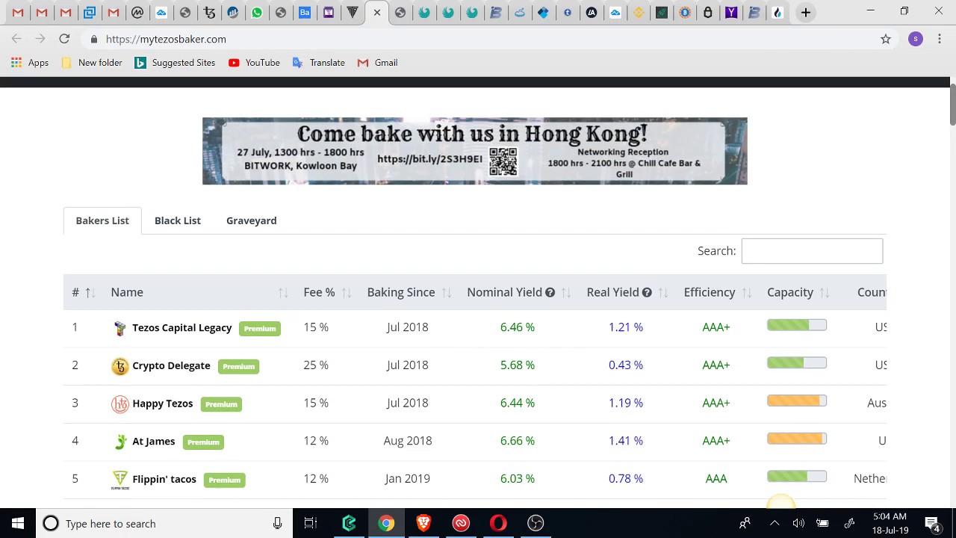
Open the Graveyard list of defunct bakers and look through its entries
{"action": "left_click", "coordinate": [254, 225]}
{"action": "scroll", "coordinate": [255, 225], "scroll_direction": "down", "scroll_amount": 2}
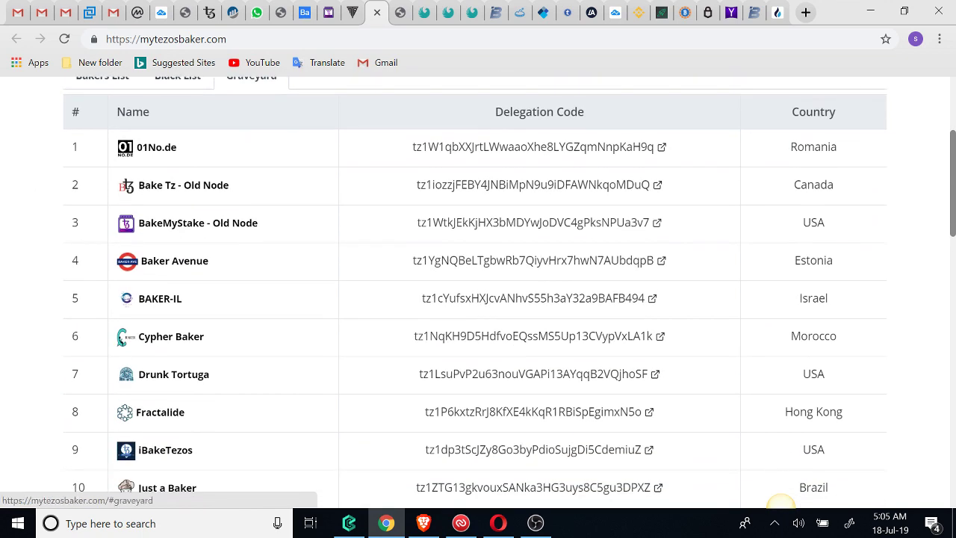
{"action": "scroll", "coordinate": [478, 299], "scroll_direction": "down", "scroll_amount": 2}
{"action": "scroll", "coordinate": [478, 299], "scroll_direction": "down", "scroll_amount": 3}
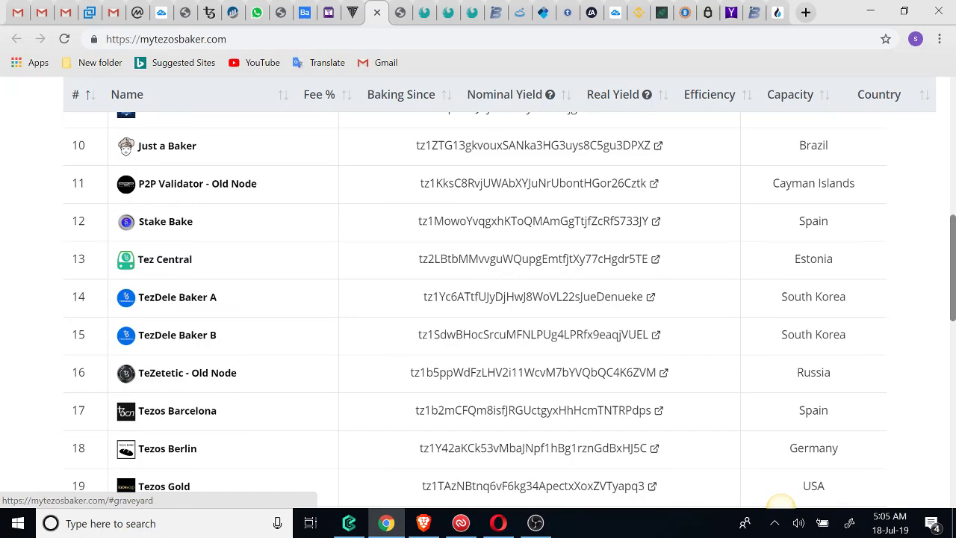
{"action": "scroll", "coordinate": [478, 299], "scroll_direction": "down", "scroll_amount": 2}
Open the Black List of bakers and review all of its entries
{"action": "scroll", "coordinate": [478, 299], "scroll_direction": "up", "scroll_amount": 7}
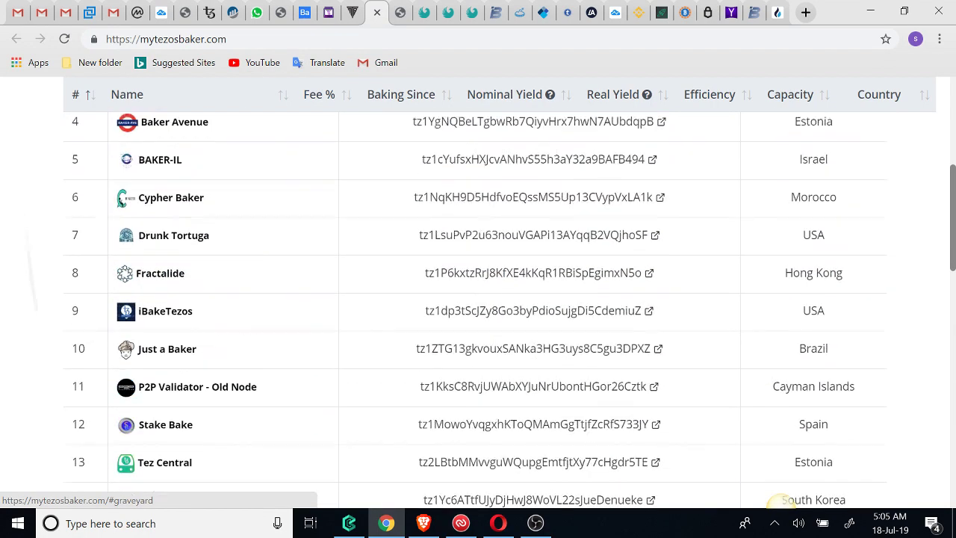
{"action": "scroll", "coordinate": [479, 299], "scroll_direction": "up", "scroll_amount": 2}
{"action": "left_click", "coordinate": [177, 229]}
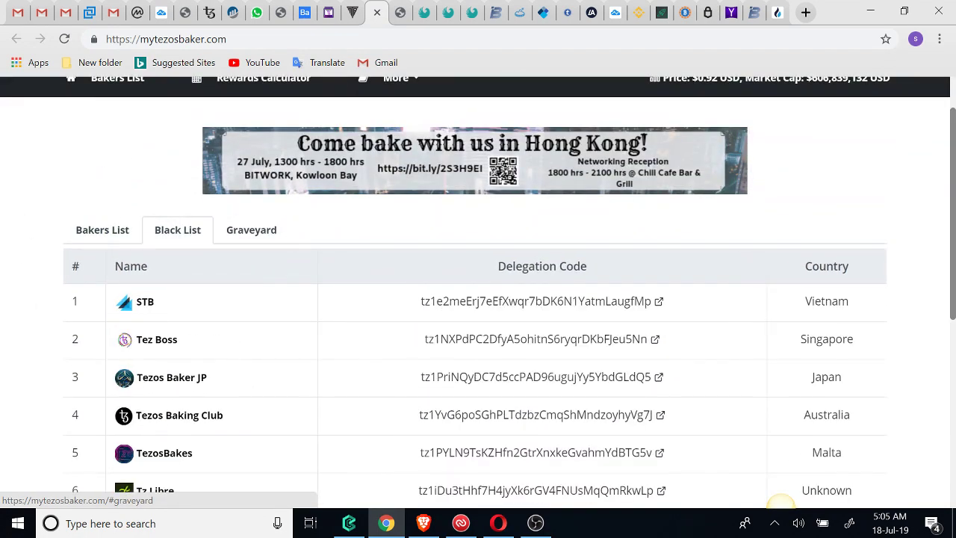
{"action": "scroll", "coordinate": [478, 298], "scroll_direction": "down", "scroll_amount": 2}
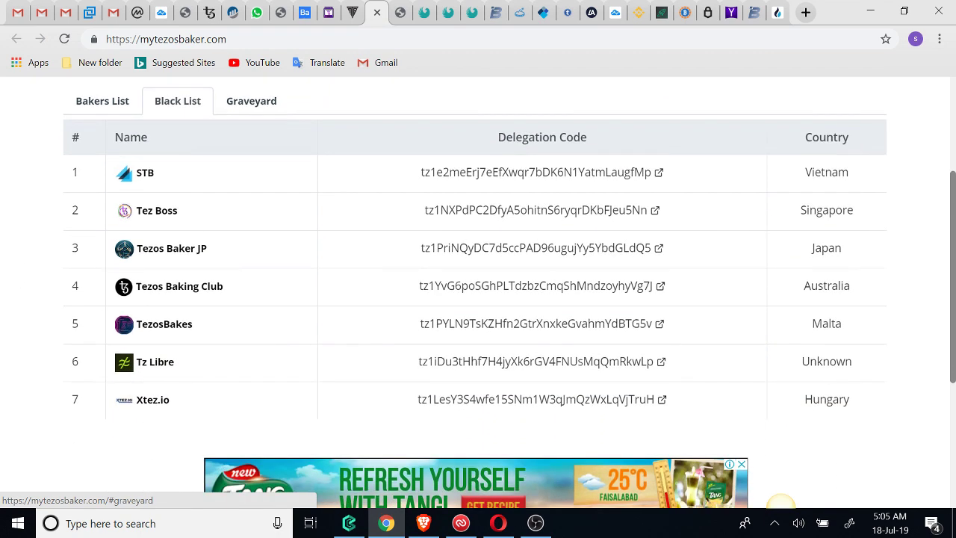
Return to the Bakers List and inspect the capacity details of the highest-ranked bakers, including Tezos Capital Legacy and Happy Tezos
{"action": "scroll", "coordinate": [781, 502], "scroll_direction": "up", "scroll_amount": 3}
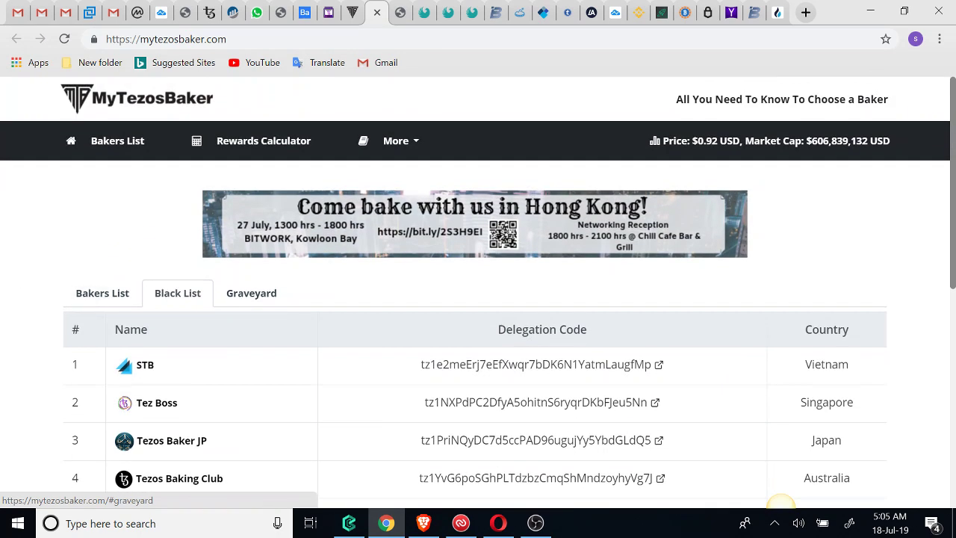
{"action": "left_click", "coordinate": [102, 293]}
{"action": "scroll", "coordinate": [478, 299], "scroll_direction": "down", "scroll_amount": 2}
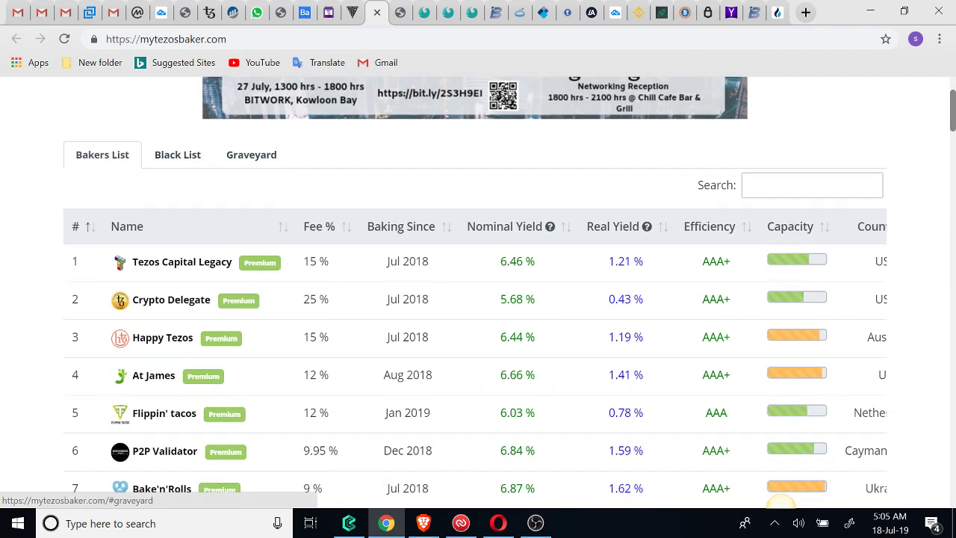
{"action": "scroll", "coordinate": [781, 502], "scroll_direction": "down", "scroll_amount": 1}
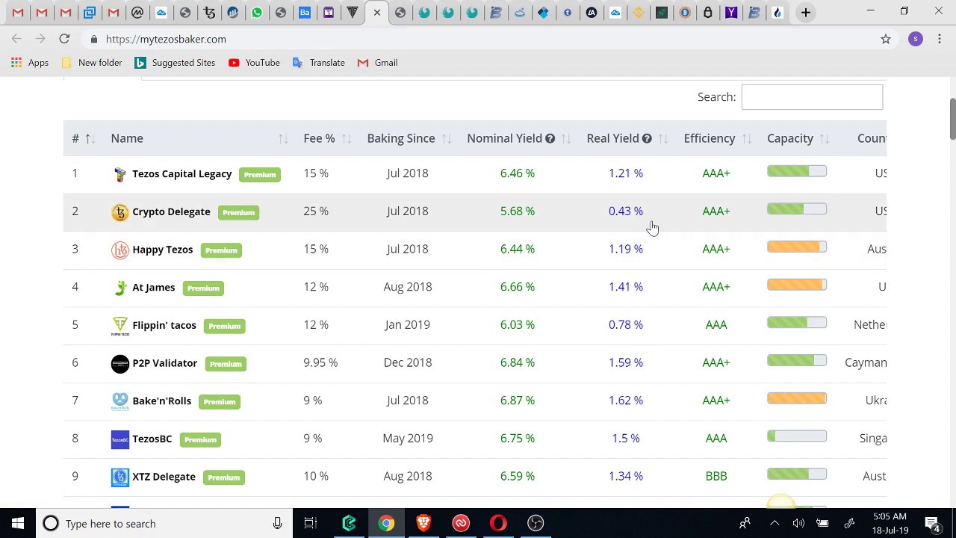
{"action": "mouse_move", "coordinate": [801, 192]}
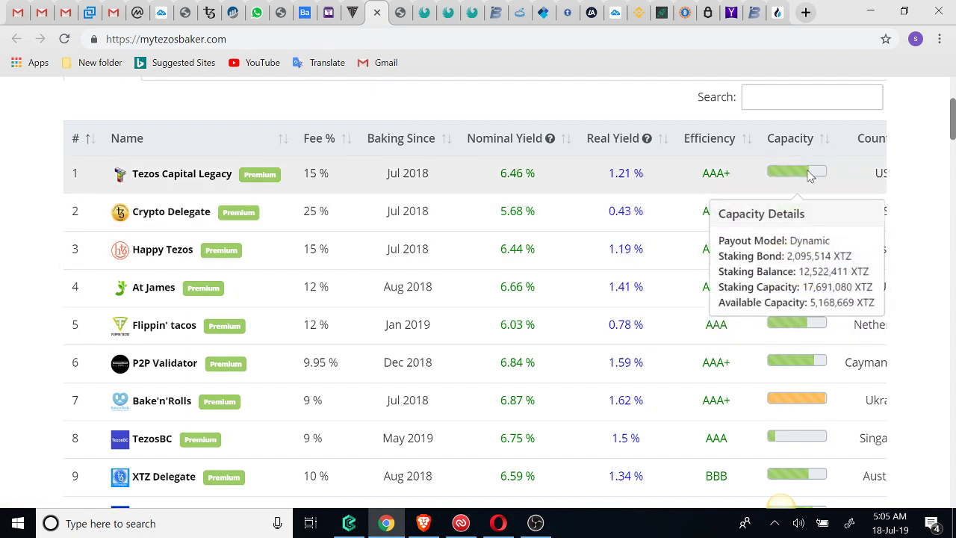
{"action": "mouse_move", "coordinate": [799, 256]}
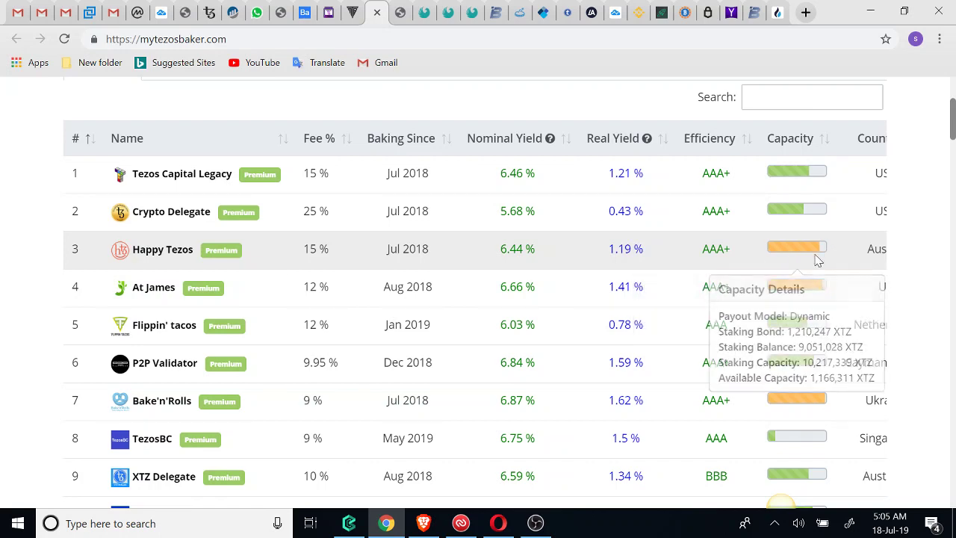
{"action": "mouse_move", "coordinate": [740, 286]}
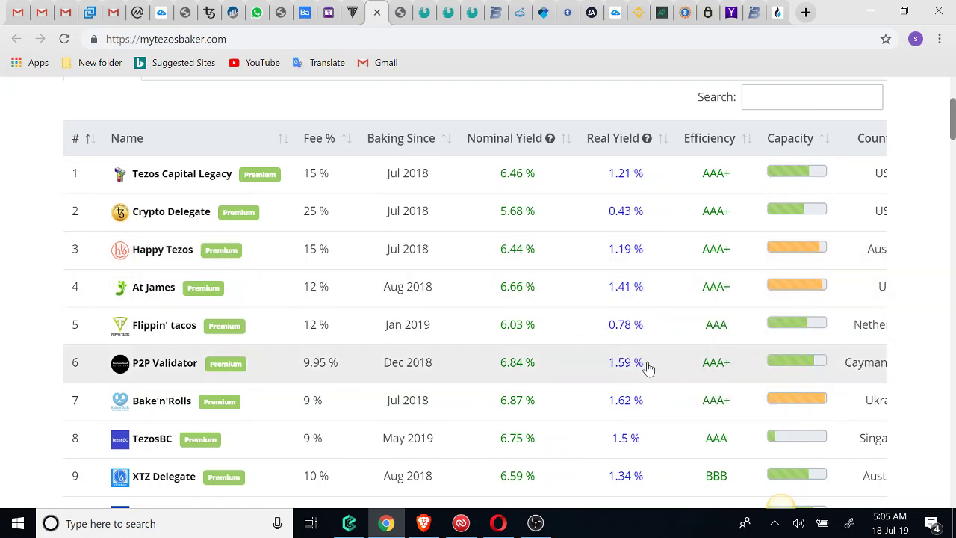
Look further down the bakers list and compare the capacity bars, fees and yields of the lower-ranked bakers
{"action": "scroll", "coordinate": [649, 368], "scroll_direction": "down", "scroll_amount": 4}
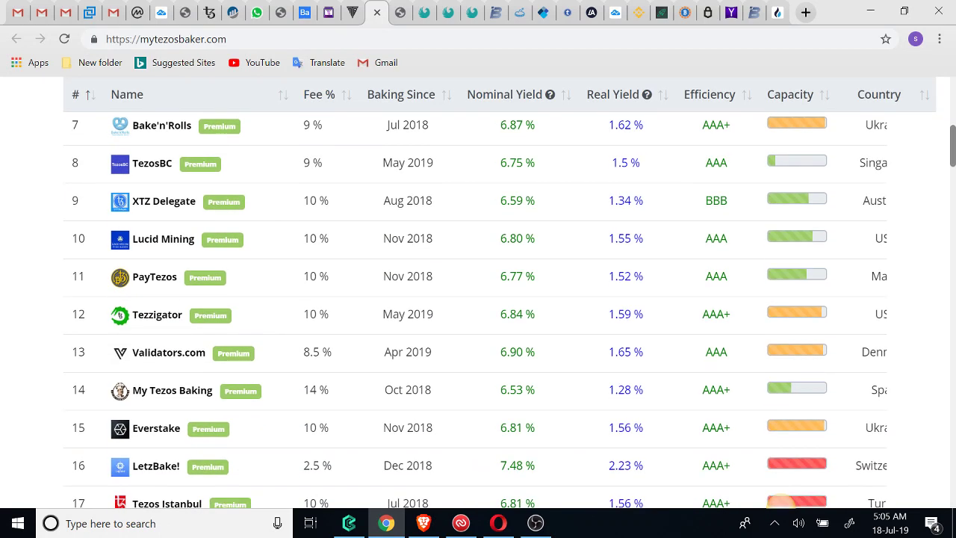
{"action": "scroll", "coordinate": [478, 310], "scroll_direction": "down", "scroll_amount": 1}
{"action": "mouse_move", "coordinate": [819, 395]}
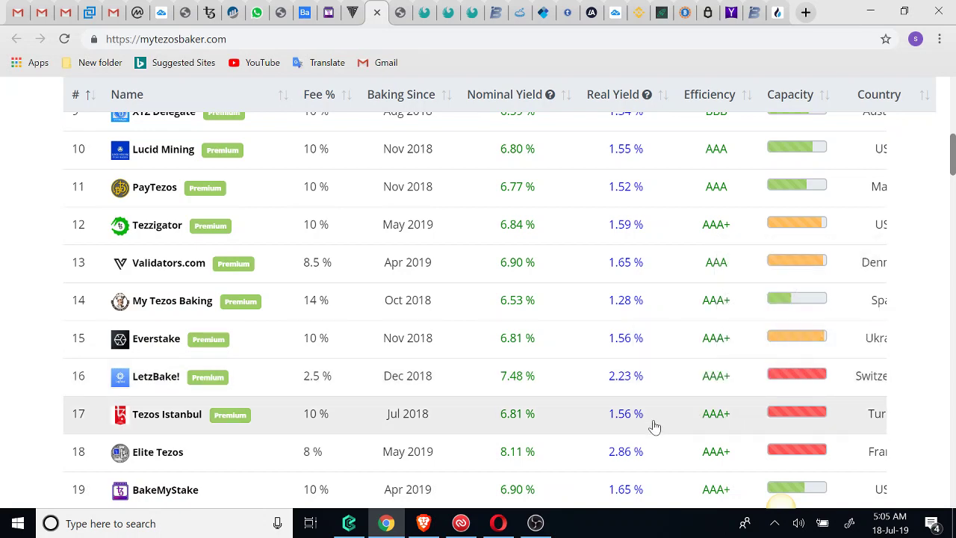
{"action": "scroll", "coordinate": [654, 425], "scroll_direction": "up", "scroll_amount": 7}
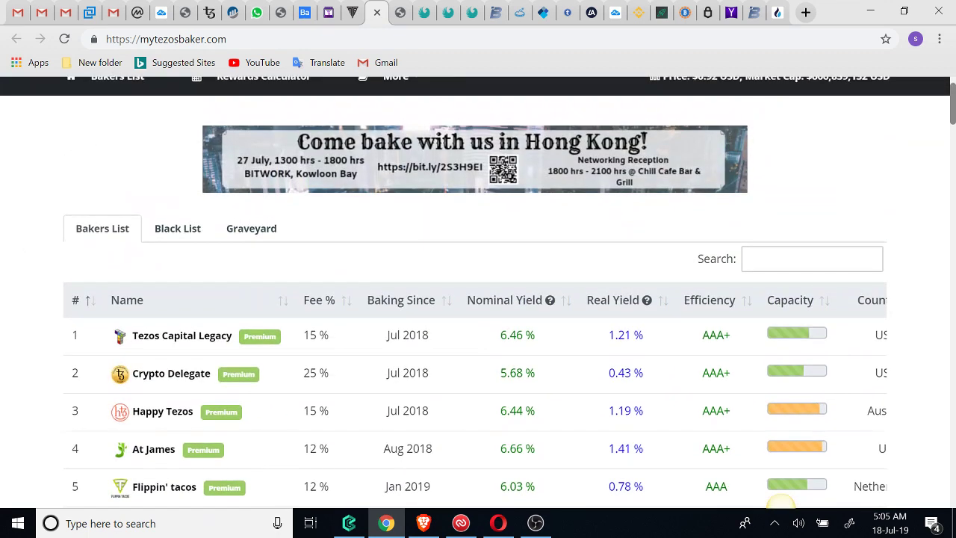
{"action": "scroll", "coordinate": [781, 502], "scroll_direction": "down", "scroll_amount": 2}
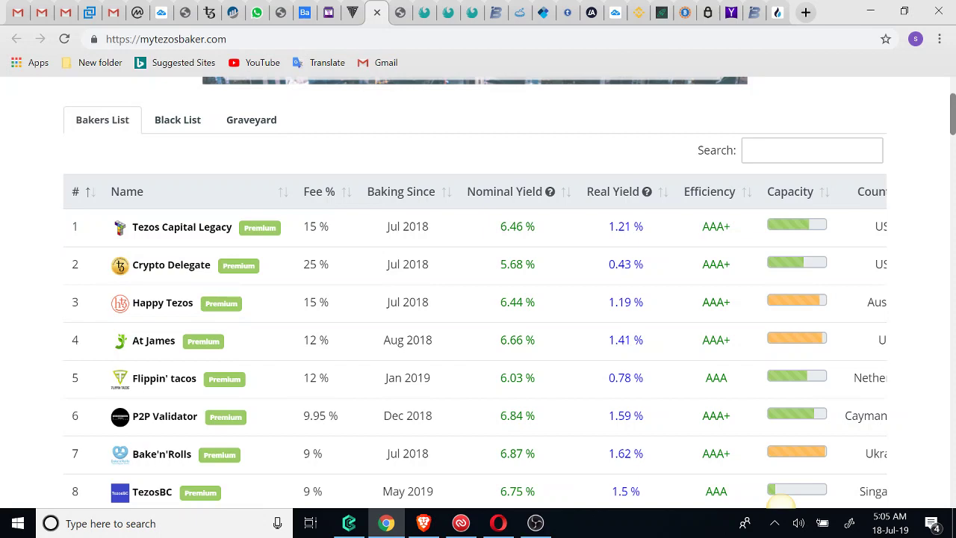
{"action": "scroll", "coordinate": [781, 502], "scroll_direction": "down", "scroll_amount": 3}
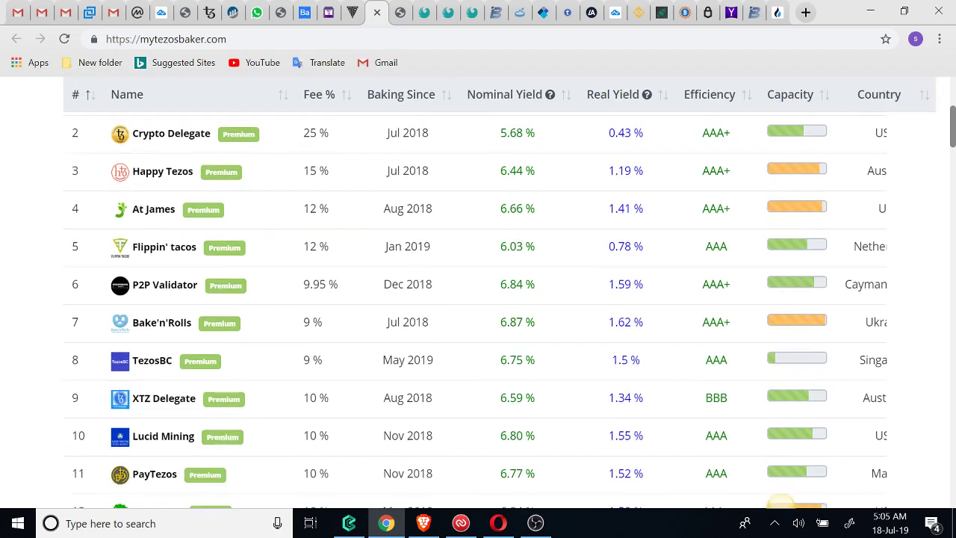
{"action": "scroll", "coordinate": [781, 502], "scroll_direction": "up", "scroll_amount": 2}
{"action": "scroll", "coordinate": [780, 502], "scroll_direction": "down", "scroll_amount": 2}
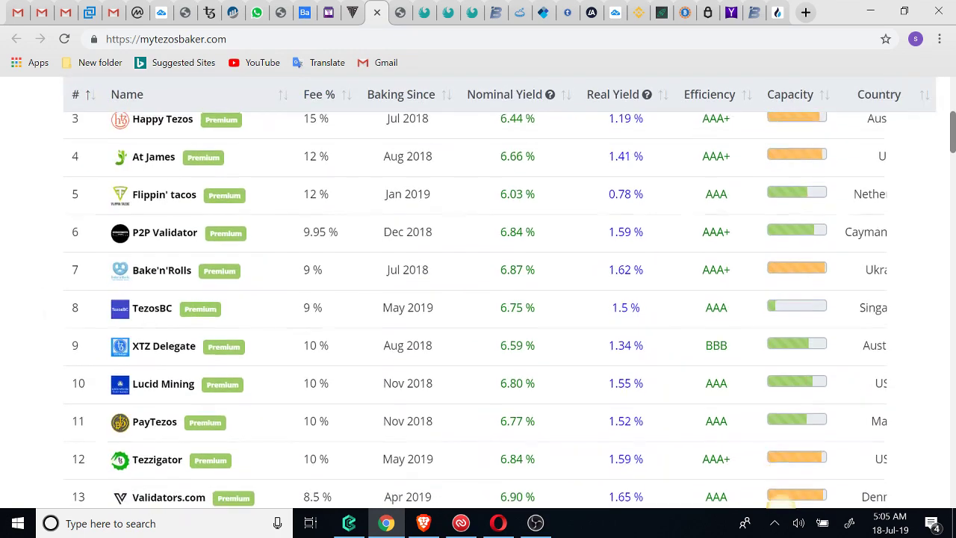
{"action": "scroll", "coordinate": [781, 502], "scroll_direction": "down", "scroll_amount": 2}
{"action": "scroll", "coordinate": [781, 502], "scroll_direction": "up", "scroll_amount": 8}
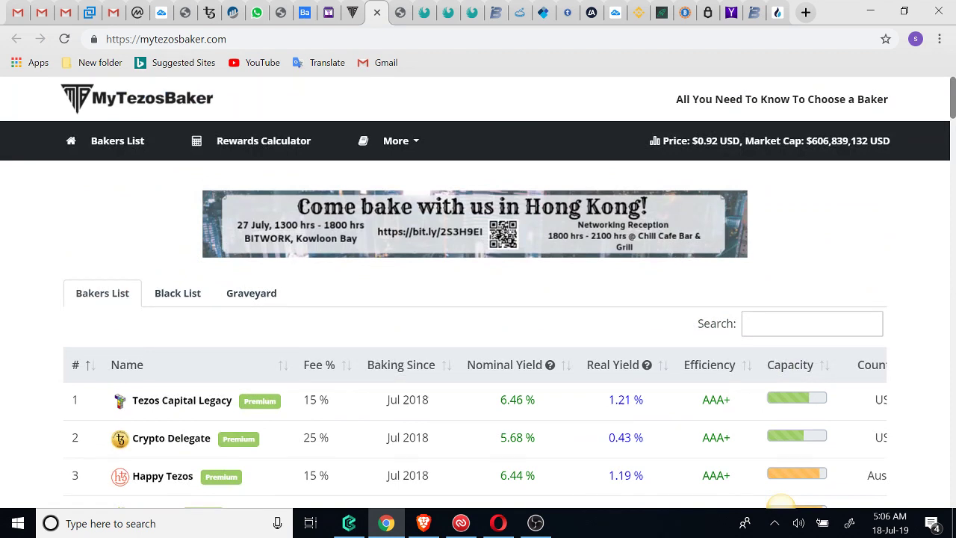
Search the bakers list for "coi", clear the search and look over the full list again
{"action": "left_click", "coordinate": [761, 324]}
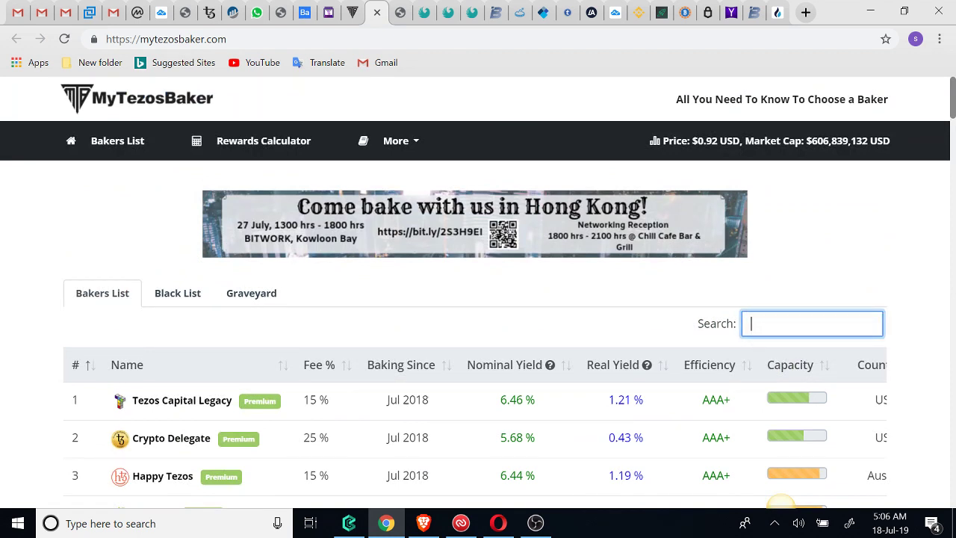
{"action": "type", "text": "coi"}
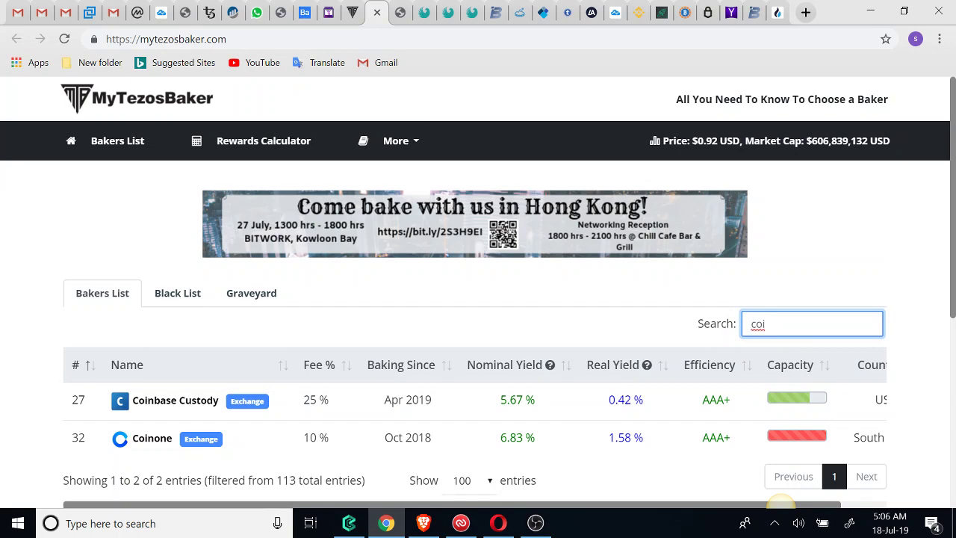
{"action": "key", "text": "BackSpace"}
{"action": "key", "text": "BackSpace"}
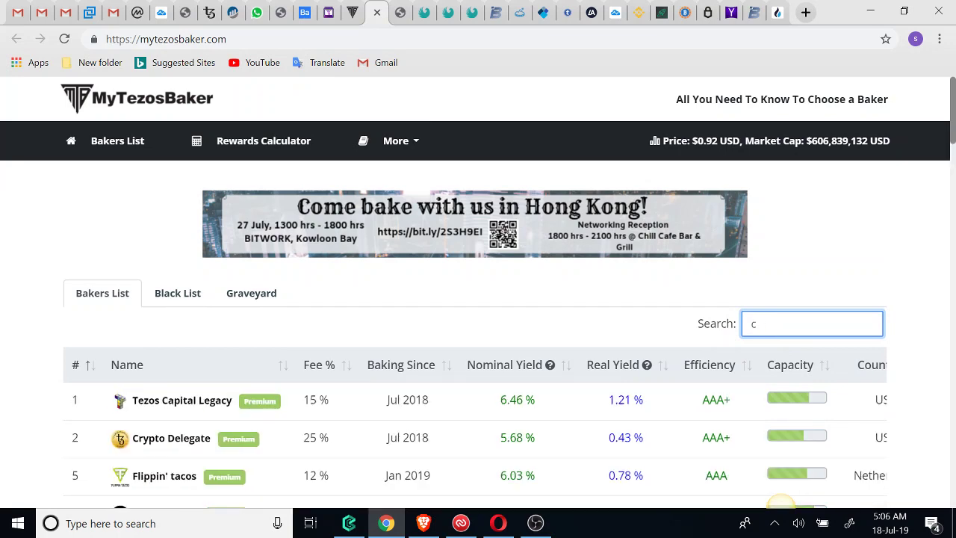
{"action": "key", "text": "BackSpace"}
{"action": "scroll", "coordinate": [478, 293], "scroll_direction": "down", "scroll_amount": 2}
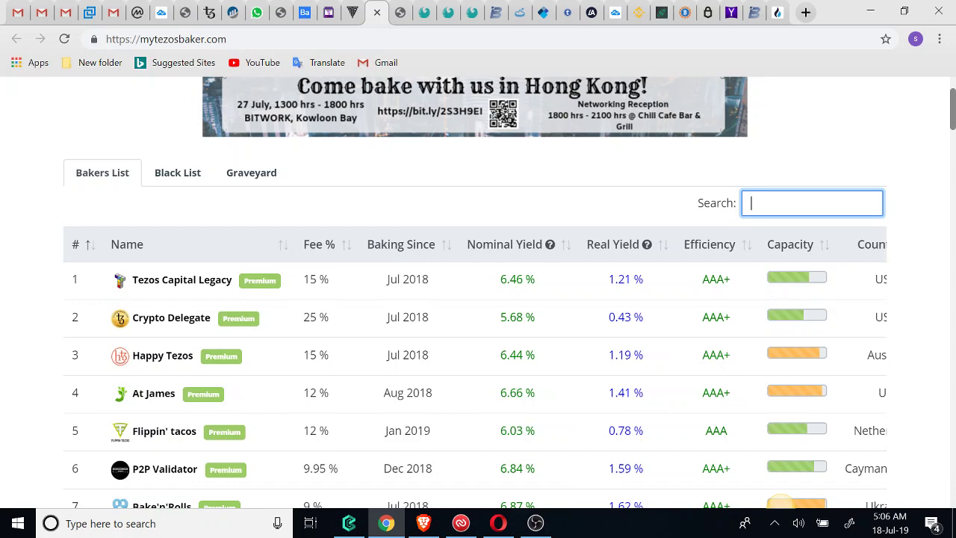
{"action": "scroll", "coordinate": [478, 293], "scroll_direction": "down", "scroll_amount": 2}
{"action": "scroll", "coordinate": [478, 293], "scroll_direction": "up", "scroll_amount": 3}
{"action": "scroll", "coordinate": [478, 293], "scroll_direction": "up", "scroll_amount": 1}
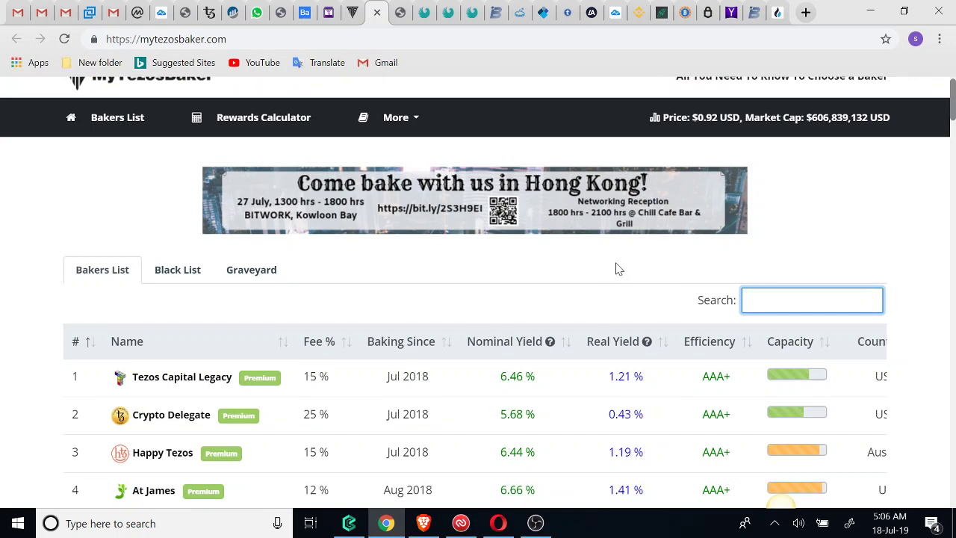
Look through the open MyTezosBaker rewards calculator, Baking Bad and BakeMyStake pages
{"action": "left_click", "coordinate": [352, 13]}
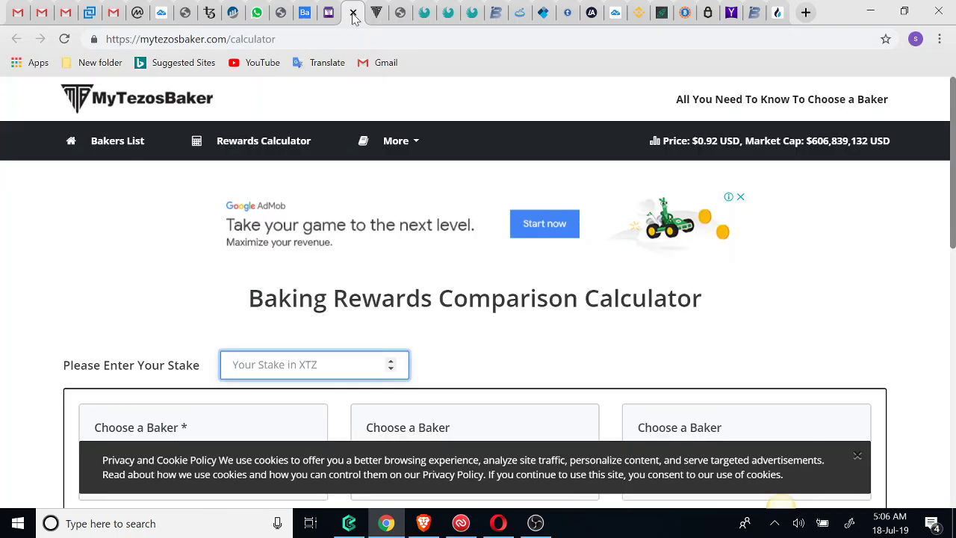
{"action": "left_click", "coordinate": [305, 18]}
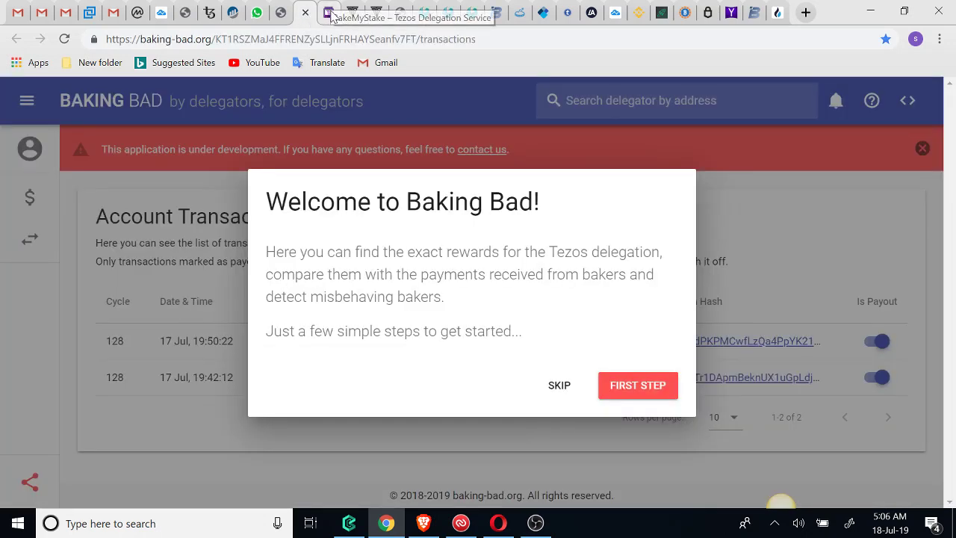
{"action": "left_click", "coordinate": [332, 17]}
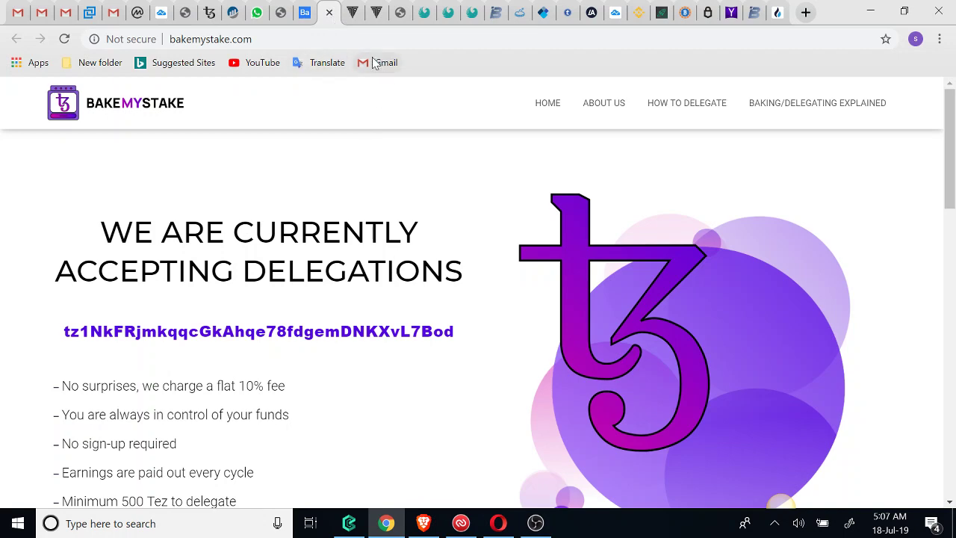
Search MyTezosBaker's bakers list for "bake", examine BakeMyStake's efficiency, capacity and fee, and open its details page
{"action": "left_click", "coordinate": [378, 14]}
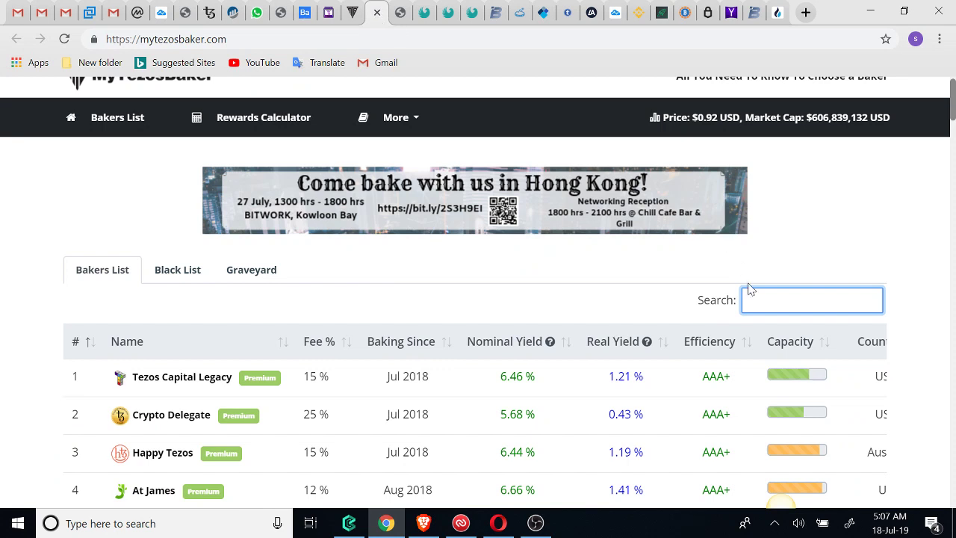
{"action": "type", "text": "bake"}
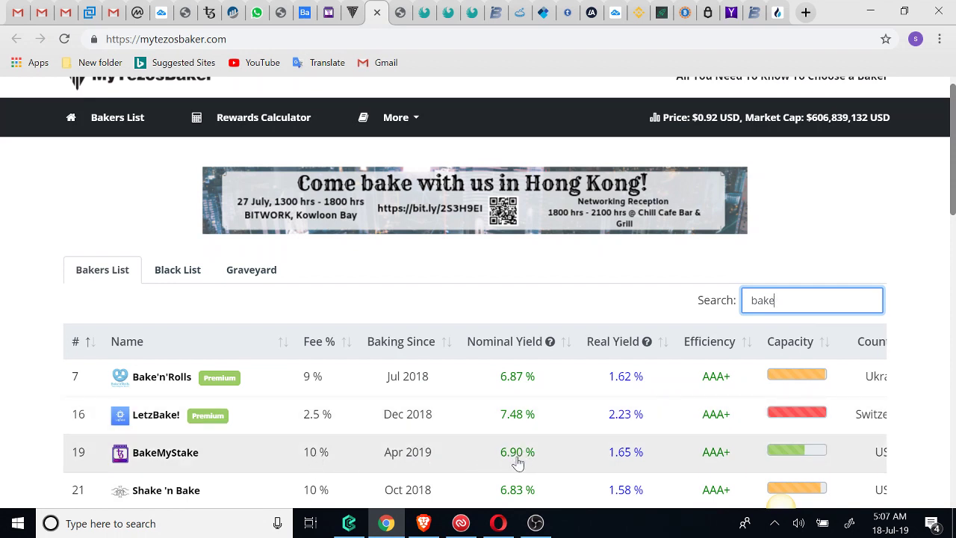
{"action": "mouse_move", "coordinate": [715, 461]}
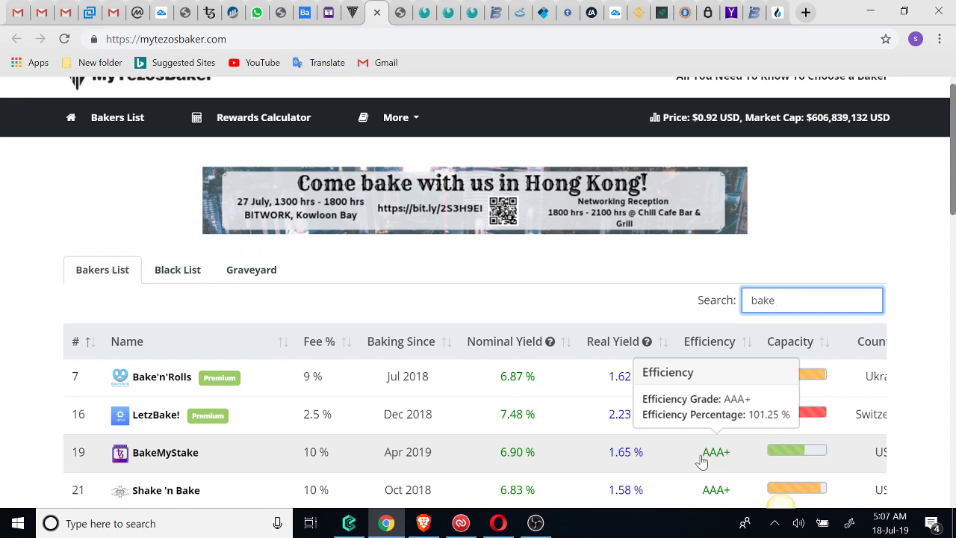
{"action": "mouse_move", "coordinate": [802, 464]}
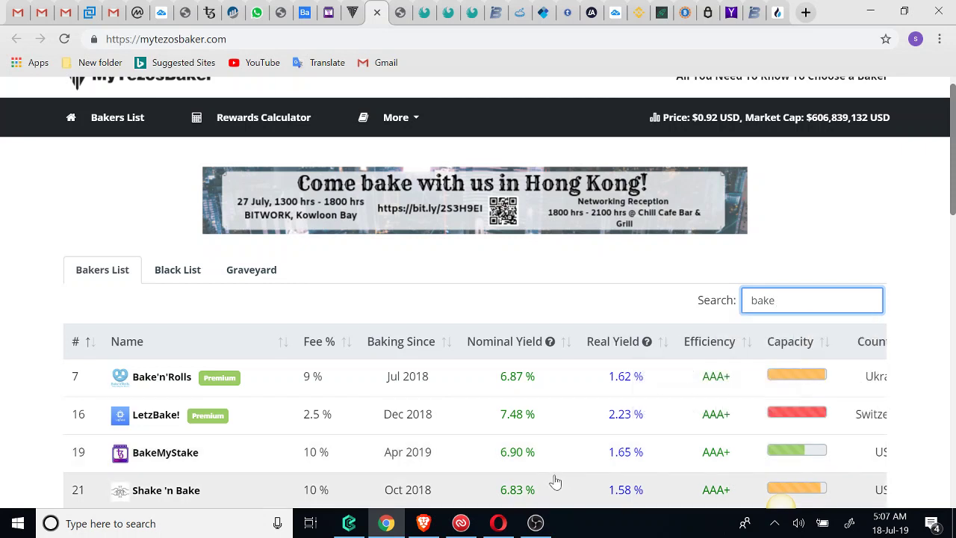
{"action": "double_click", "coordinate": [304, 453]}
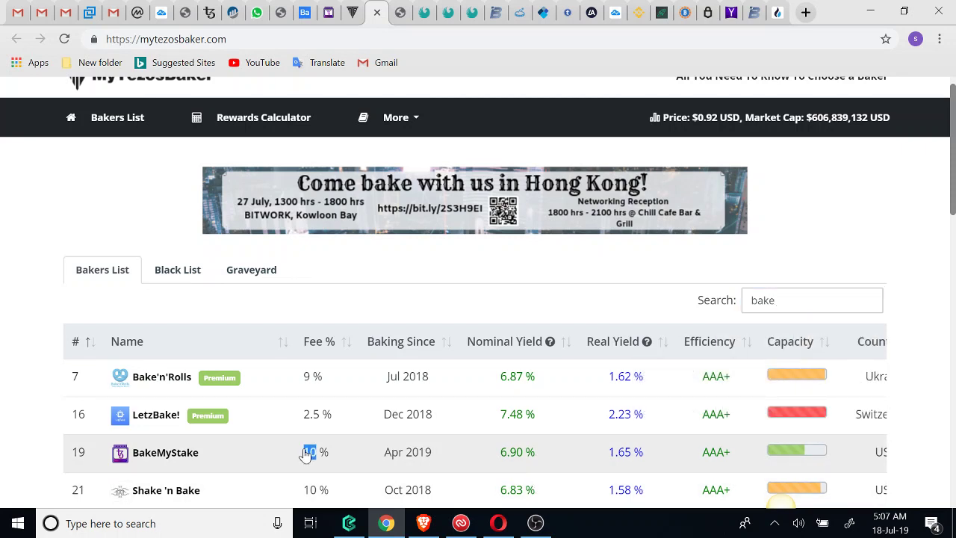
{"action": "left_click", "coordinate": [177, 454]}
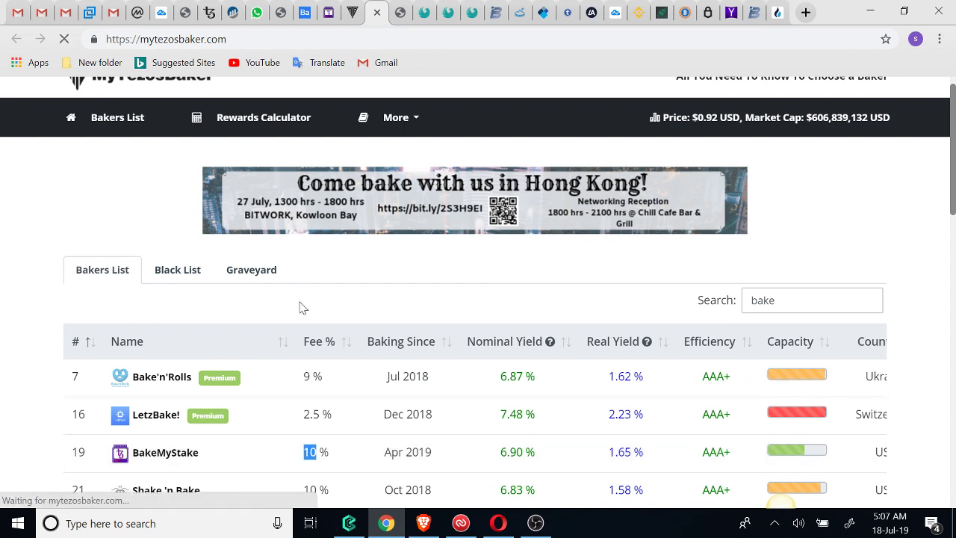
Return to the BakeMyStake website and review its delegation address and terms
{"action": "left_click", "coordinate": [329, 17]}
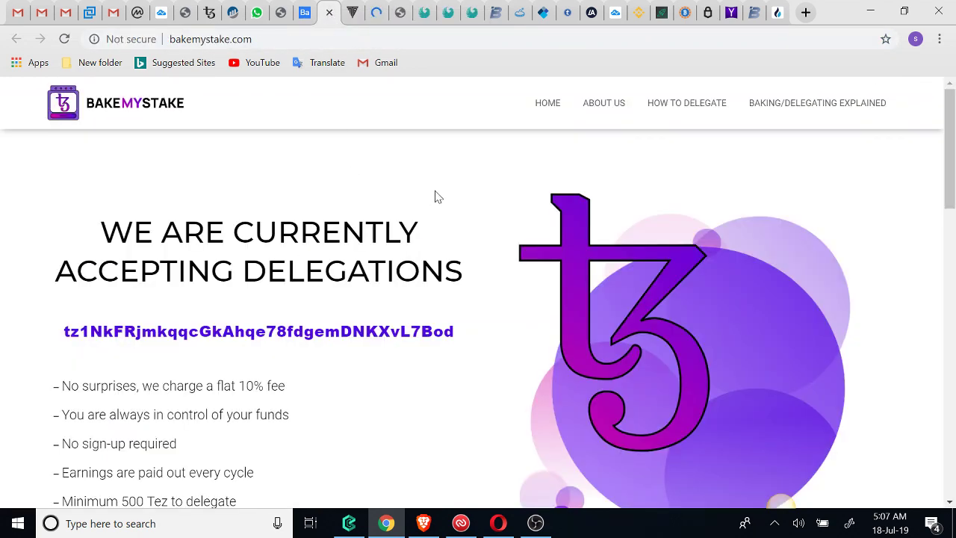
{"action": "scroll", "coordinate": [437, 195], "scroll_direction": "down", "scroll_amount": 2}
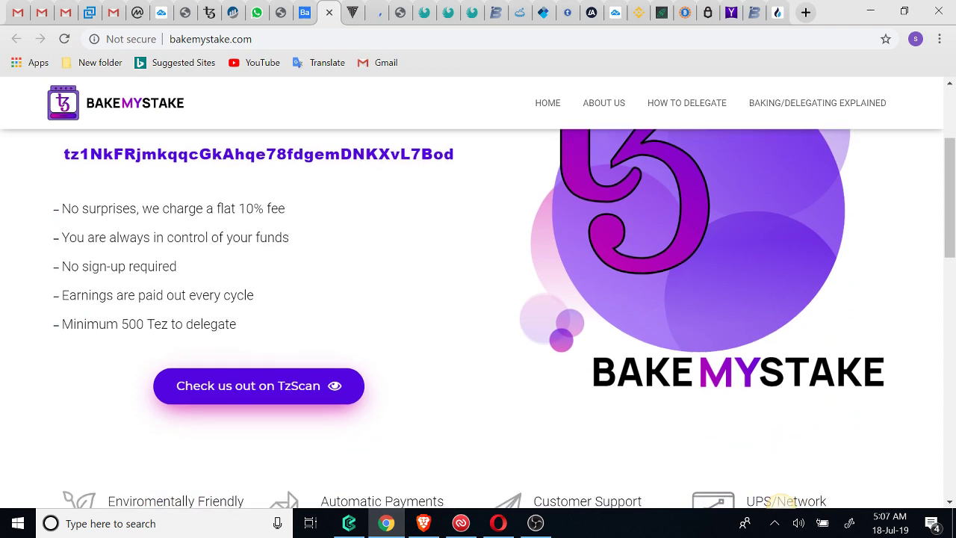
{"action": "scroll", "coordinate": [478, 298], "scroll_direction": "up", "scroll_amount": 1}
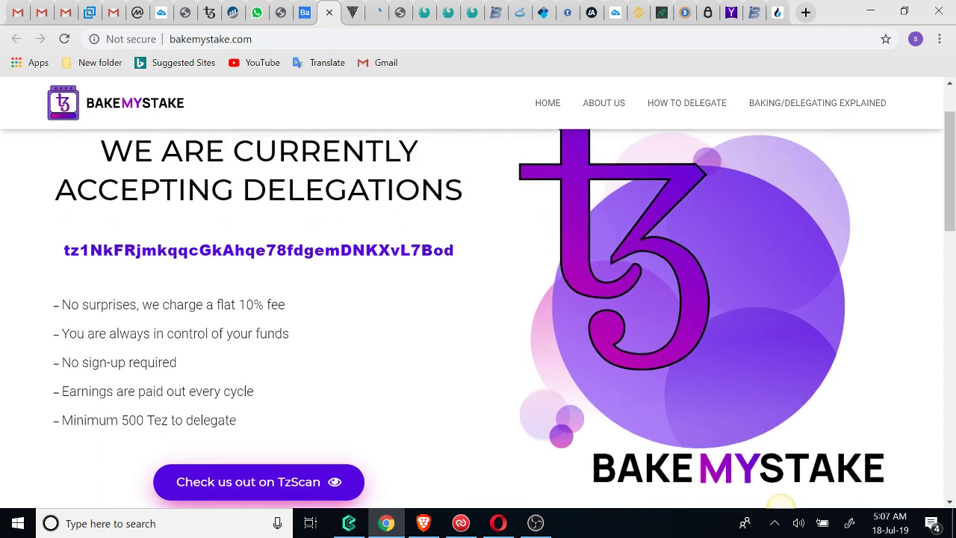
Return to BakeMyStake's details page on MyTezosBaker and review its staking capacity, fee, efficiency, expected yield and payout terms
{"action": "left_click", "coordinate": [378, 15]}
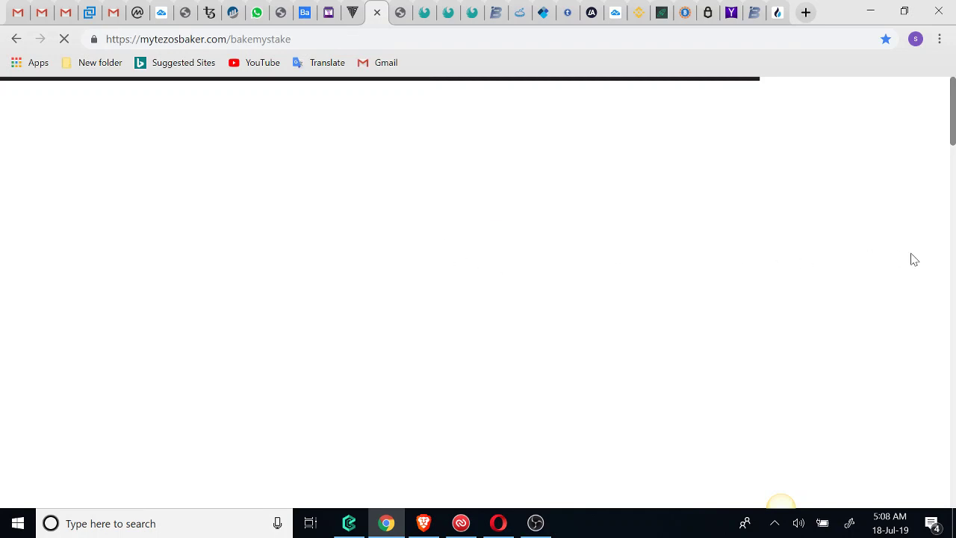
{"action": "left_click", "coordinate": [952, 242]}
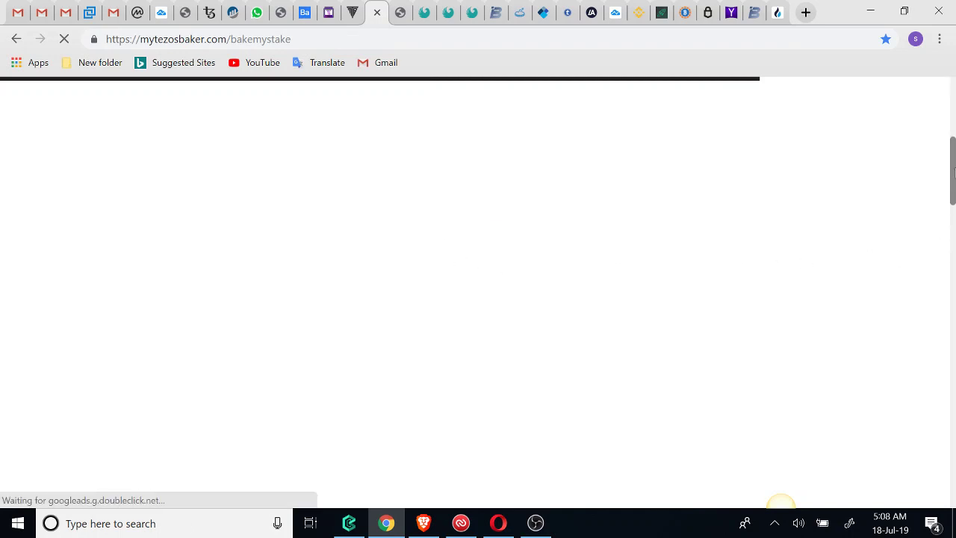
{"action": "scroll", "coordinate": [946, 100], "scroll_direction": "up", "scroll_amount": 3}
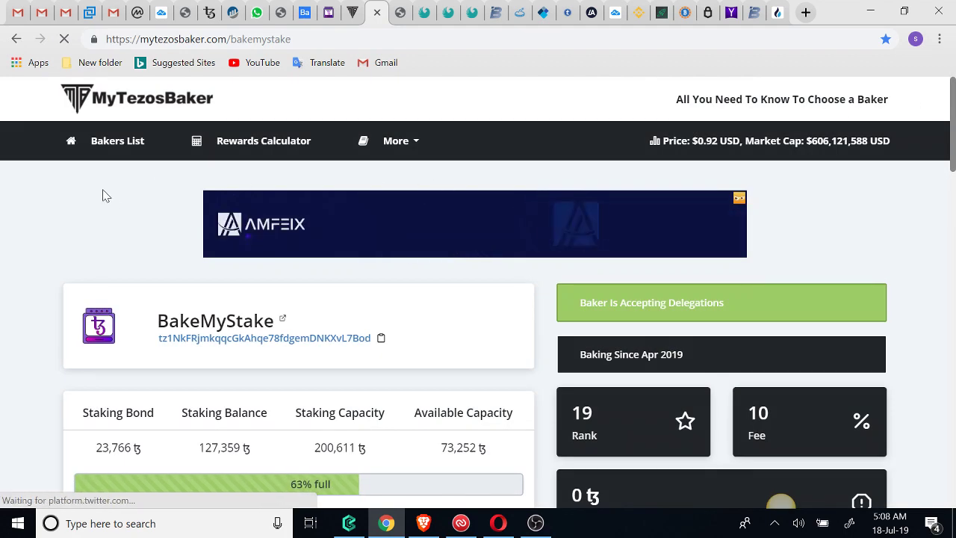
{"action": "scroll", "coordinate": [124, 207], "scroll_direction": "down", "scroll_amount": 2}
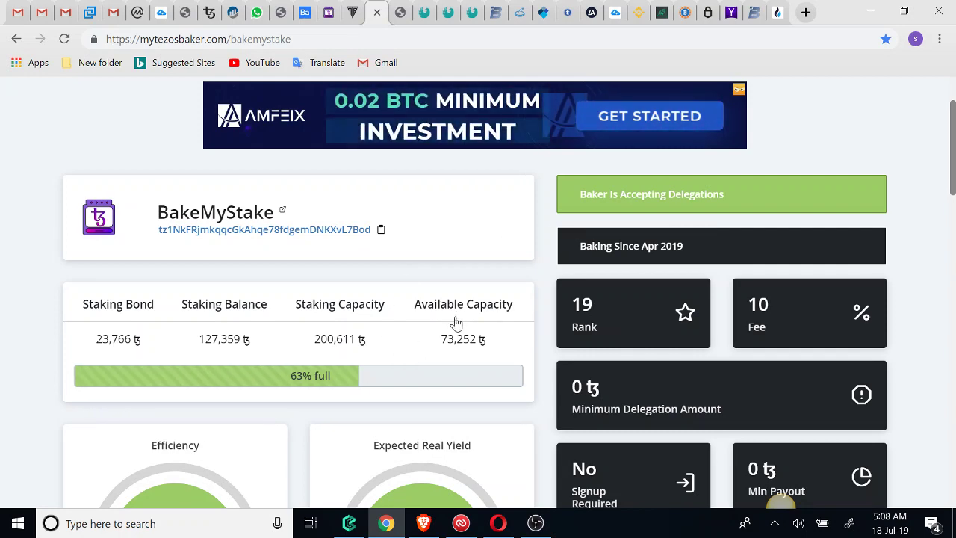
{"action": "scroll", "coordinate": [448, 321], "scroll_direction": "down", "scroll_amount": 2}
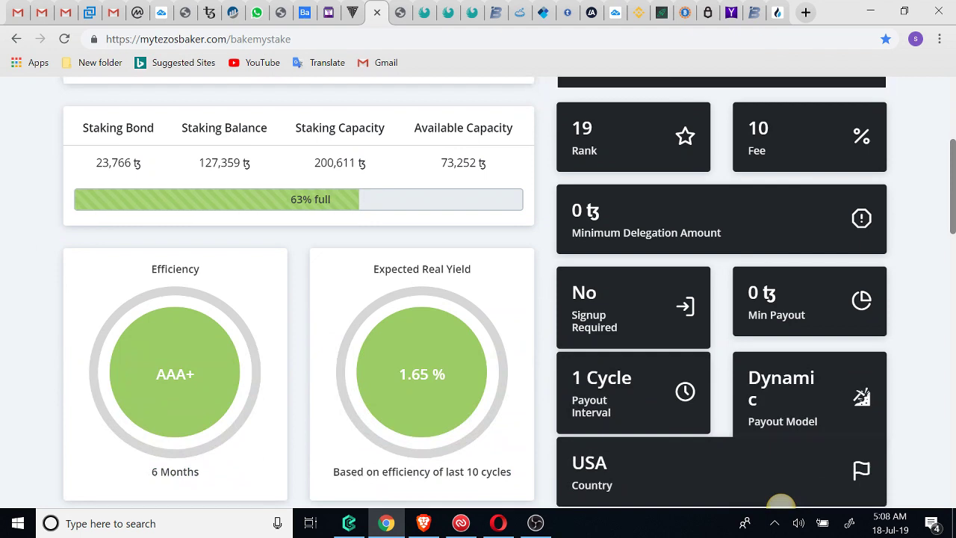
{"action": "scroll", "coordinate": [781, 502], "scroll_direction": "down", "scroll_amount": 2}
{"action": "scroll", "coordinate": [781, 502], "scroll_direction": "down", "scroll_amount": 1}
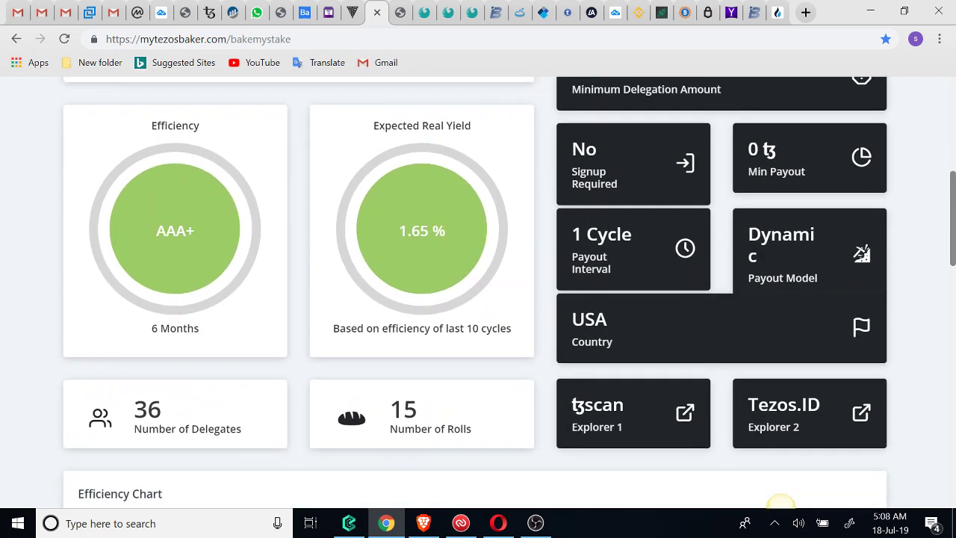
{"action": "scroll", "coordinate": [780, 502], "scroll_direction": "down", "scroll_amount": 1}
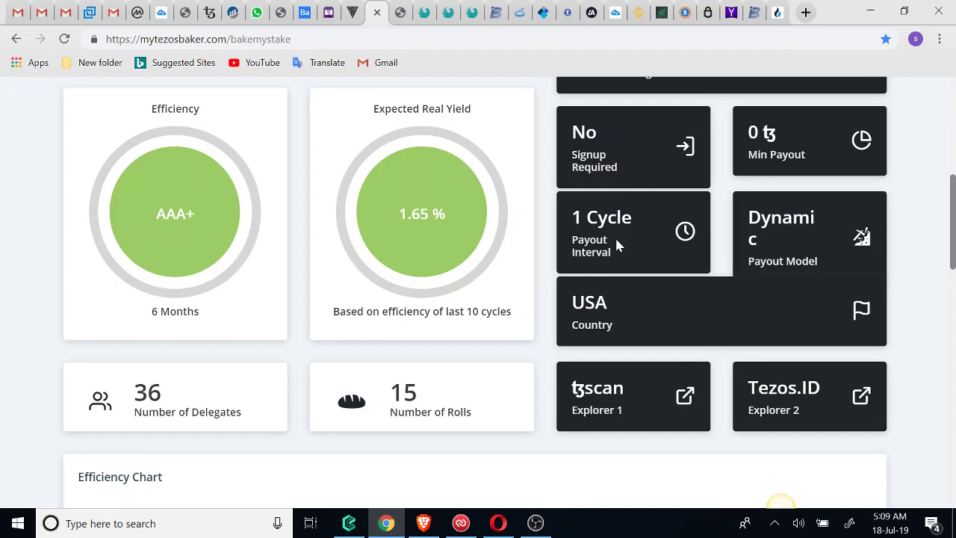
Look through BakeMyStake's efficiency chart, reviews section and the listed wallets, and return to its staking figures
{"action": "scroll", "coordinate": [617, 243], "scroll_direction": "down", "scroll_amount": 5}
{"action": "scroll", "coordinate": [478, 291], "scroll_direction": "down", "scroll_amount": 7}
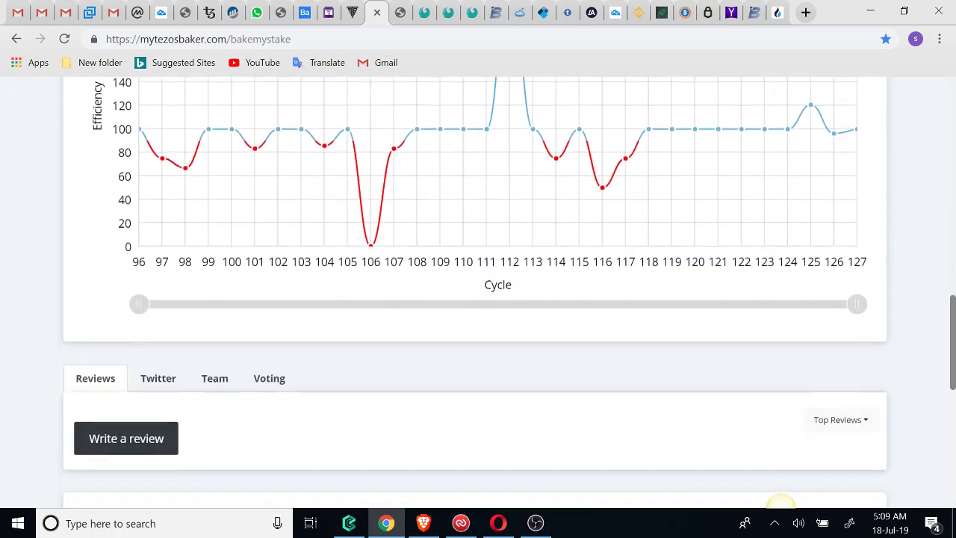
{"action": "scroll", "coordinate": [478, 292], "scroll_direction": "down", "scroll_amount": 1}
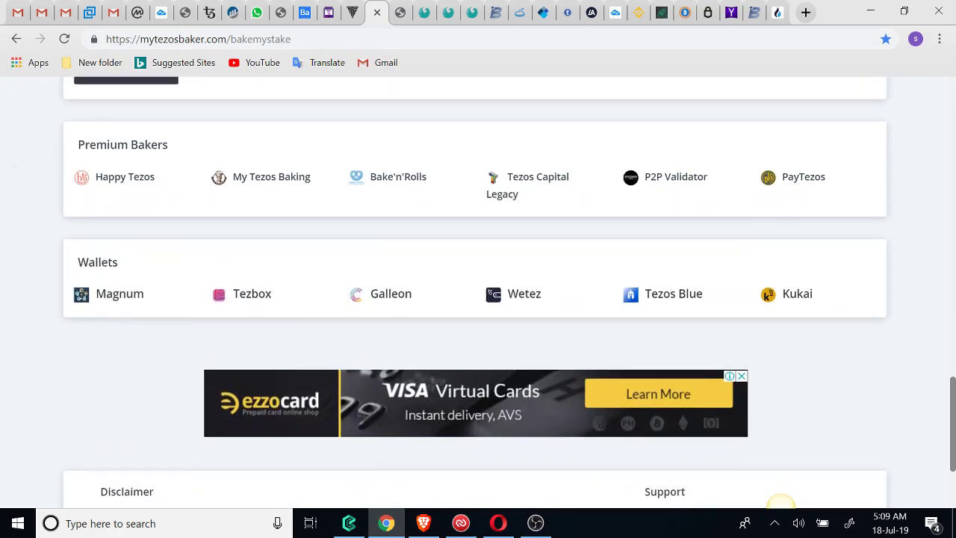
{"action": "scroll", "coordinate": [478, 292], "scroll_direction": "up", "scroll_amount": 2}
{"action": "scroll", "coordinate": [478, 291], "scroll_direction": "down", "scroll_amount": 1}
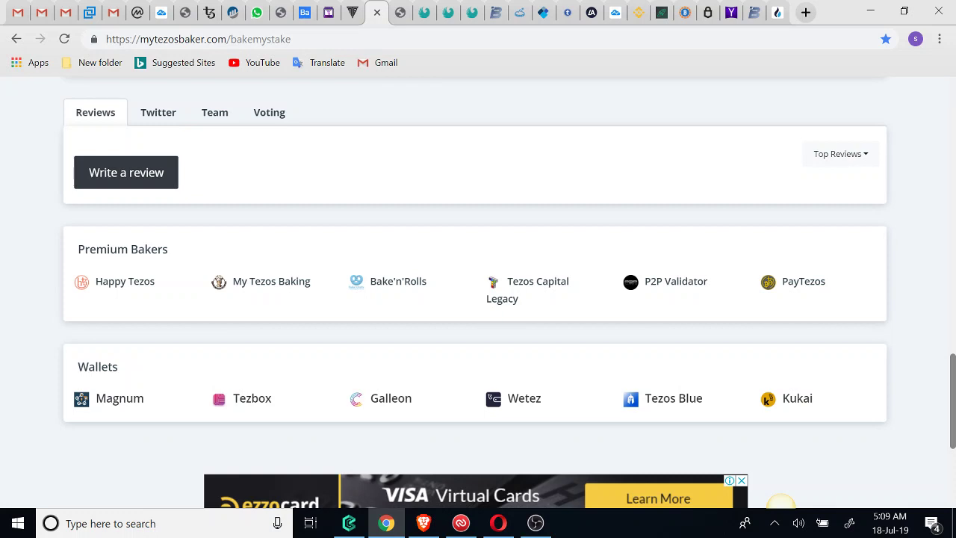
{"action": "scroll", "coordinate": [781, 502], "scroll_direction": "up", "scroll_amount": 6}
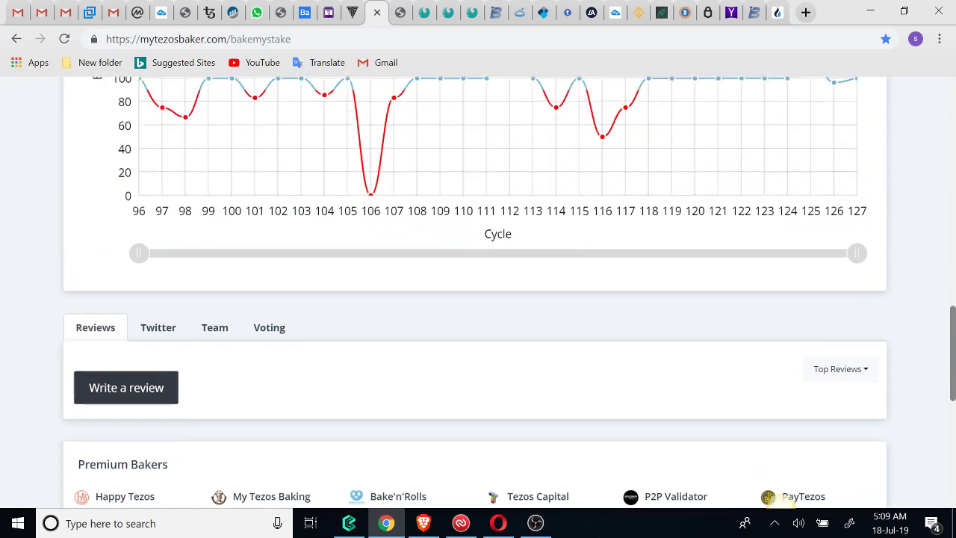
{"action": "scroll", "coordinate": [781, 502], "scroll_direction": "up", "scroll_amount": 5}
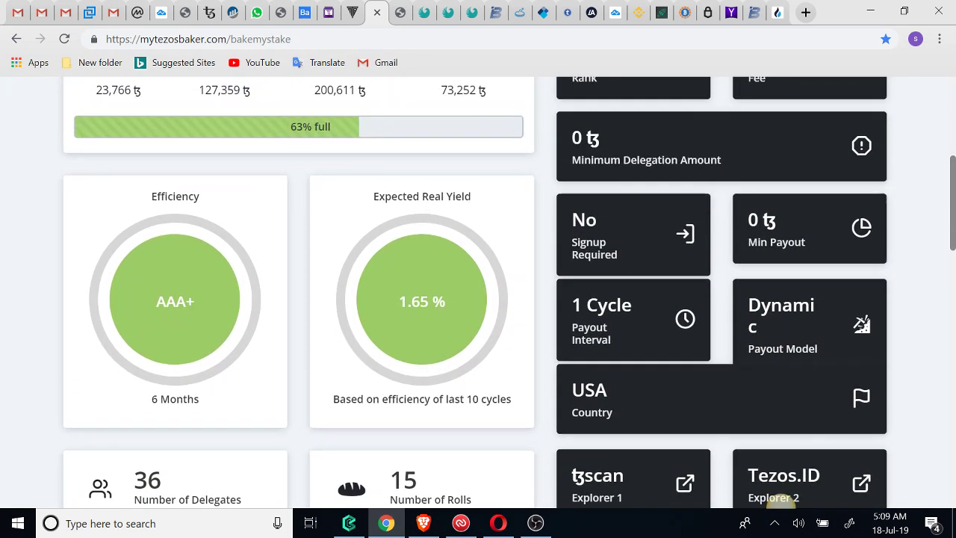
{"action": "scroll", "coordinate": [781, 502], "scroll_direction": "up", "scroll_amount": 1}
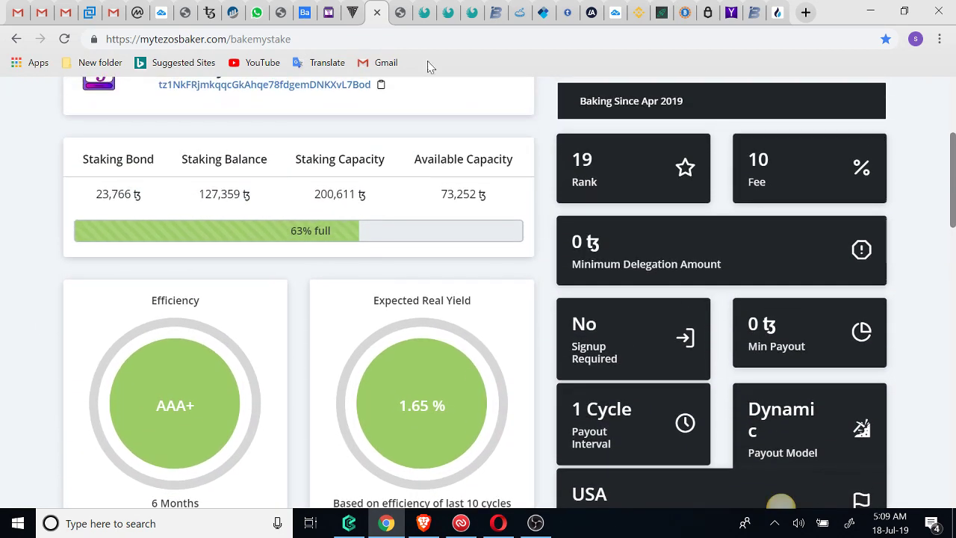
Switch to TezBox, open Account 1's delegation settings, look over the delegate options and keep Custom selected
{"action": "left_click", "coordinate": [209, 18]}
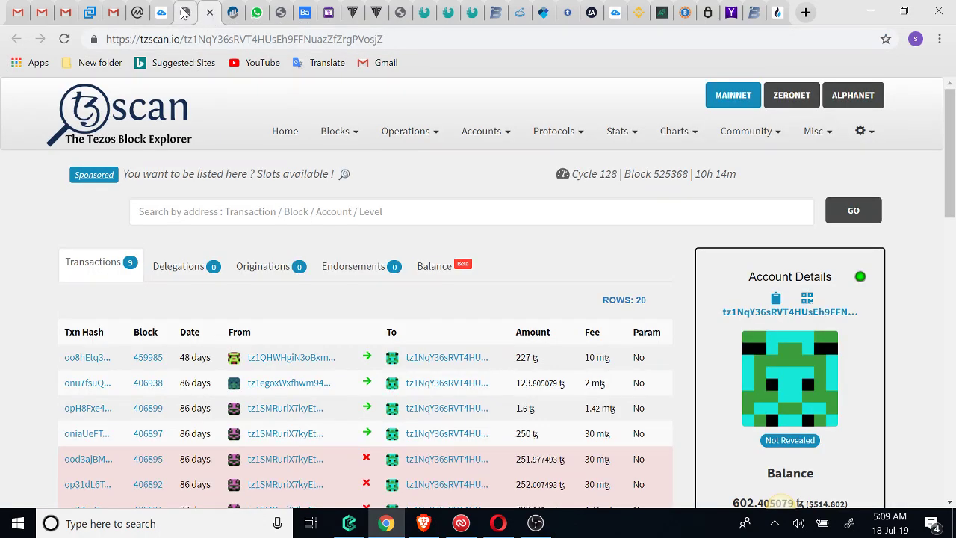
{"action": "left_click", "coordinate": [185, 12]}
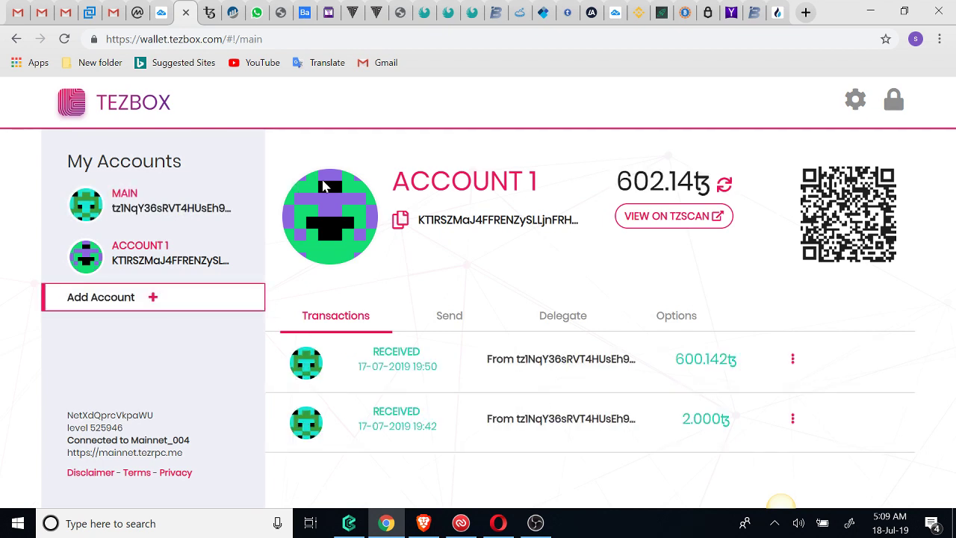
{"action": "left_click", "coordinate": [557, 320]}
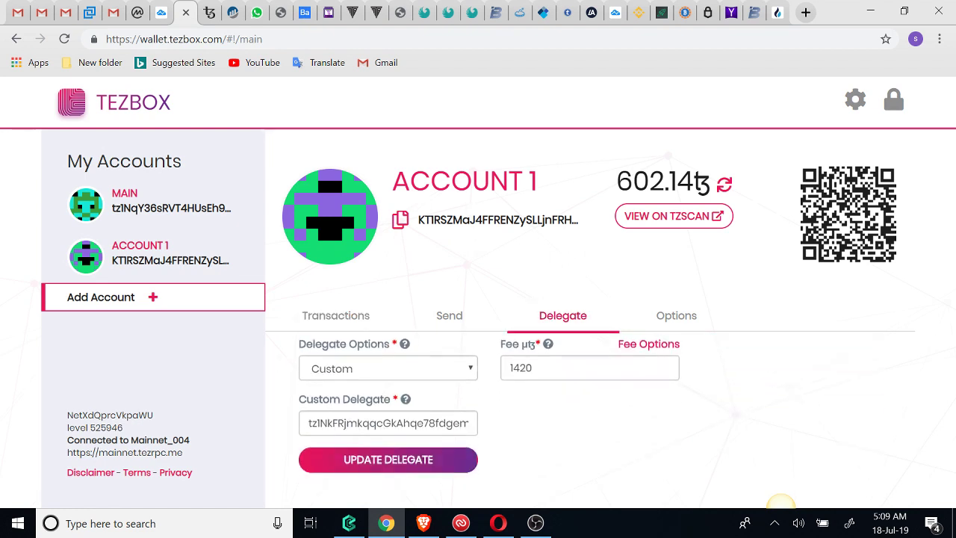
{"action": "left_click", "coordinate": [452, 390]}
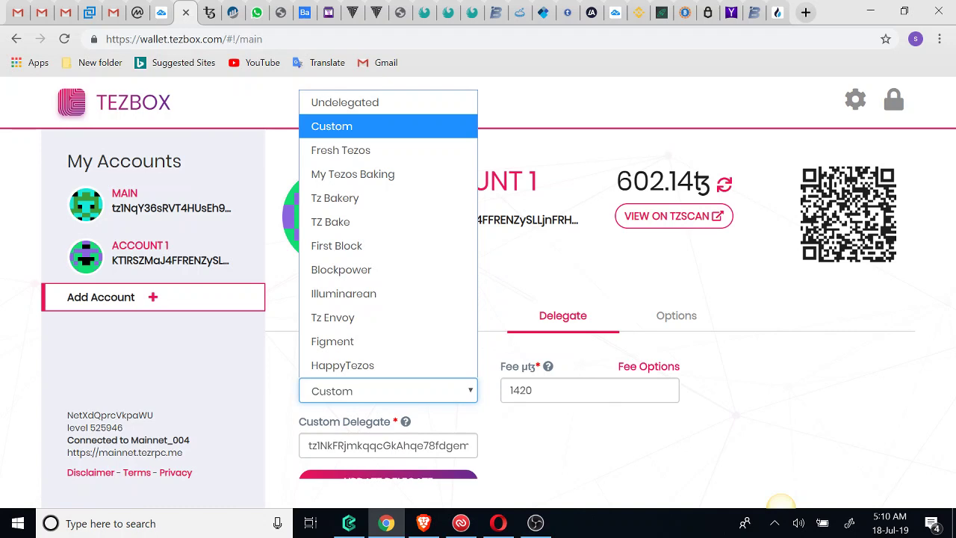
{"action": "key", "text": "Return"}
{"action": "scroll", "coordinate": [590, 404], "scroll_direction": "down", "scroll_amount": 1}
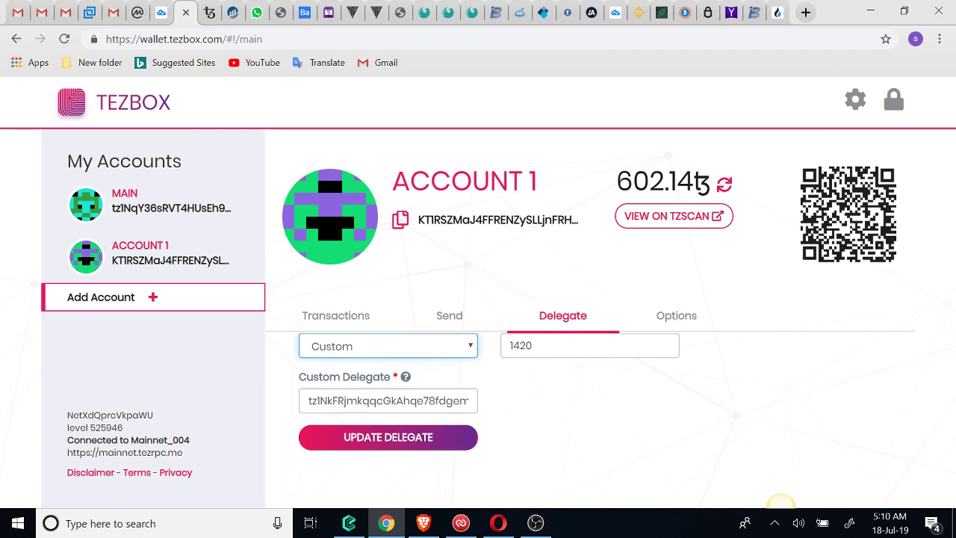
Recheck BakeMyStake's delegation address and staking figures on MyTezosBaker, and return to TezBox to view Account 1's transactions
{"action": "key", "text": "ctrl+Tab"}
{"action": "key", "text": "ctrl+Tab"}
{"action": "key", "text": "ctrl+Tab"}
{"action": "key", "text": "ctrl+Tab"}
{"action": "key", "text": "ctrl+Tab"}
{"action": "key", "text": "ctrl+Tab"}
{"action": "key", "text": "ctrl+Tab"}
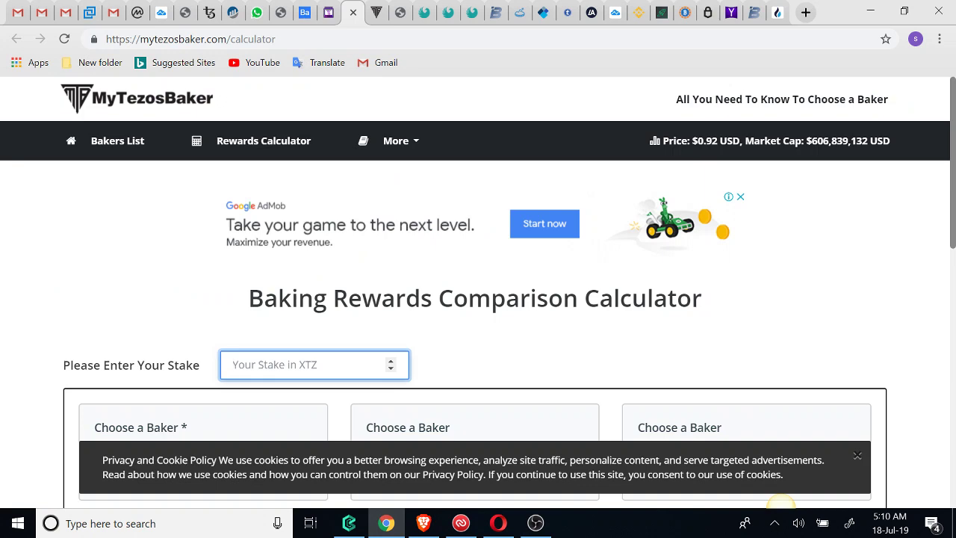
{"action": "key", "text": "ctrl+Tab"}
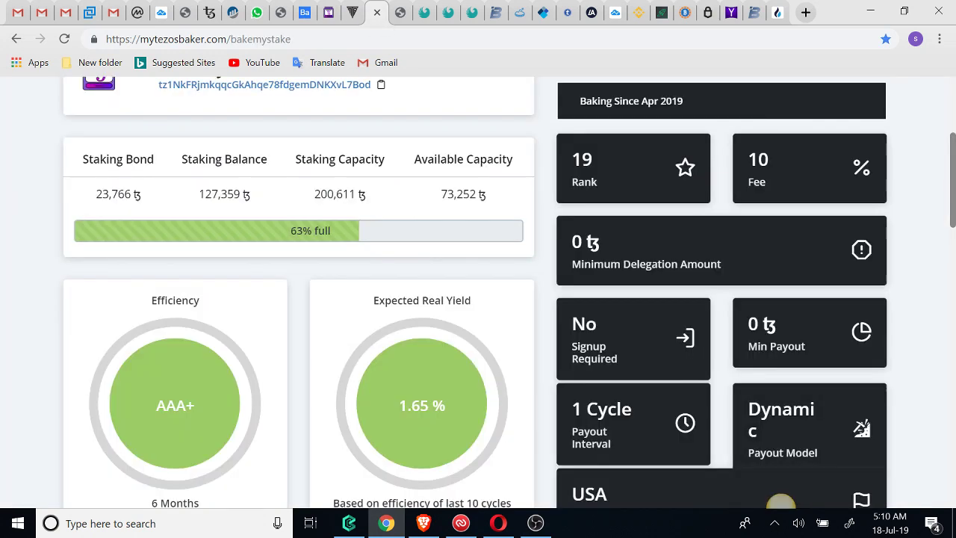
{"action": "scroll", "coordinate": [478, 292], "scroll_direction": "up", "scroll_amount": 2}
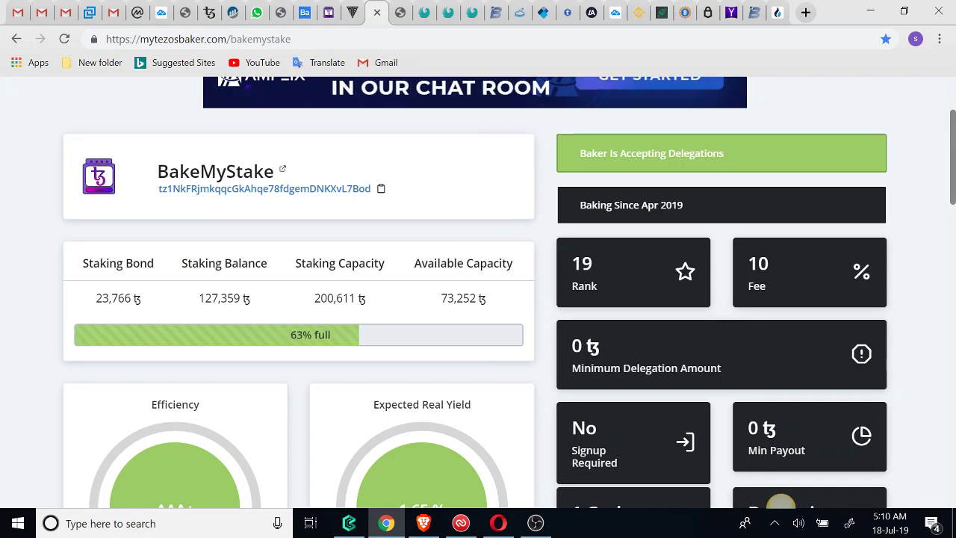
{"action": "key", "text": "ctrl+8"}
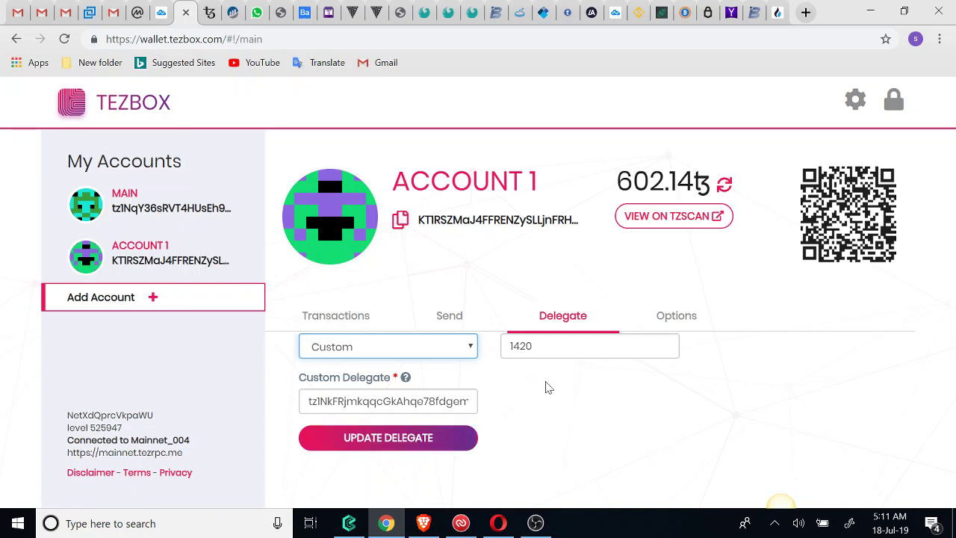
{"action": "left_click", "coordinate": [364, 317]}
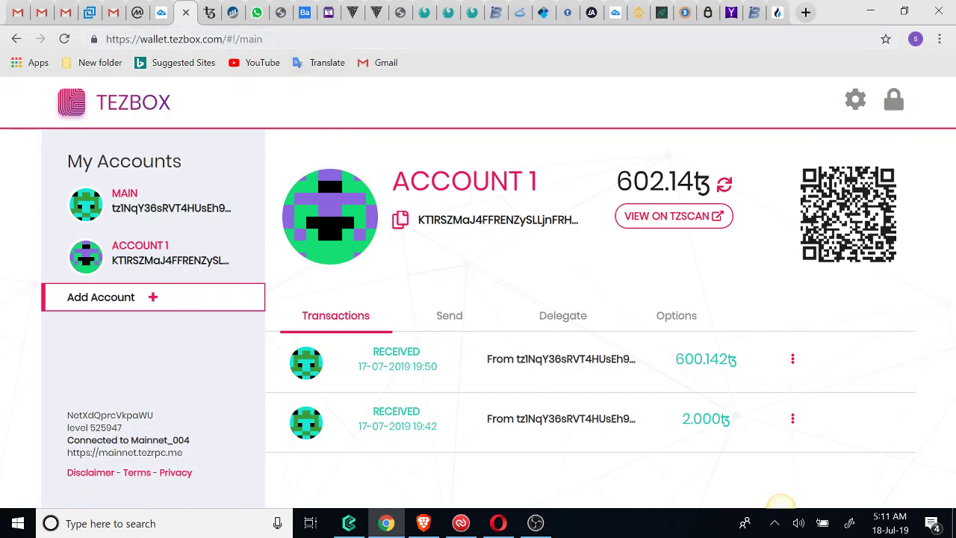
Switch to the BakeMyStake website and review its delegation address, terms and service features
{"action": "left_click", "coordinate": [330, 20]}
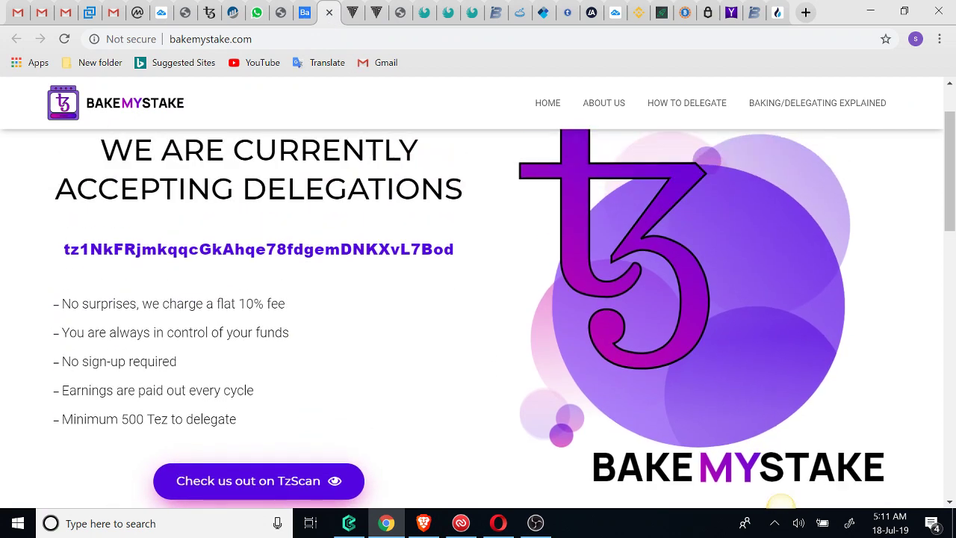
{"action": "scroll", "coordinate": [479, 299], "scroll_direction": "down", "scroll_amount": 1}
{"action": "scroll", "coordinate": [478, 299], "scroll_direction": "up", "scroll_amount": 2}
{"action": "scroll", "coordinate": [777, 501], "scroll_direction": "down", "scroll_amount": 1}
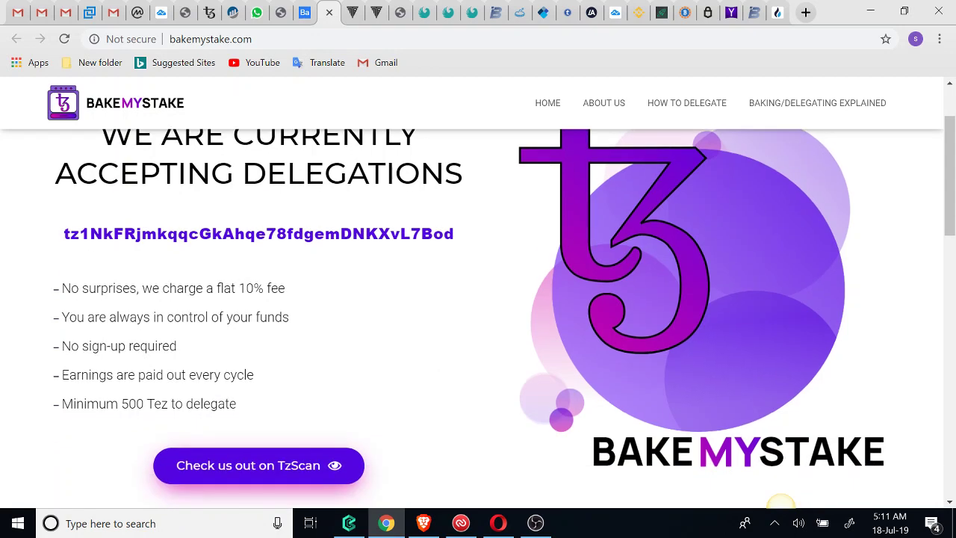
{"action": "scroll", "coordinate": [781, 502], "scroll_direction": "down", "scroll_amount": 1}
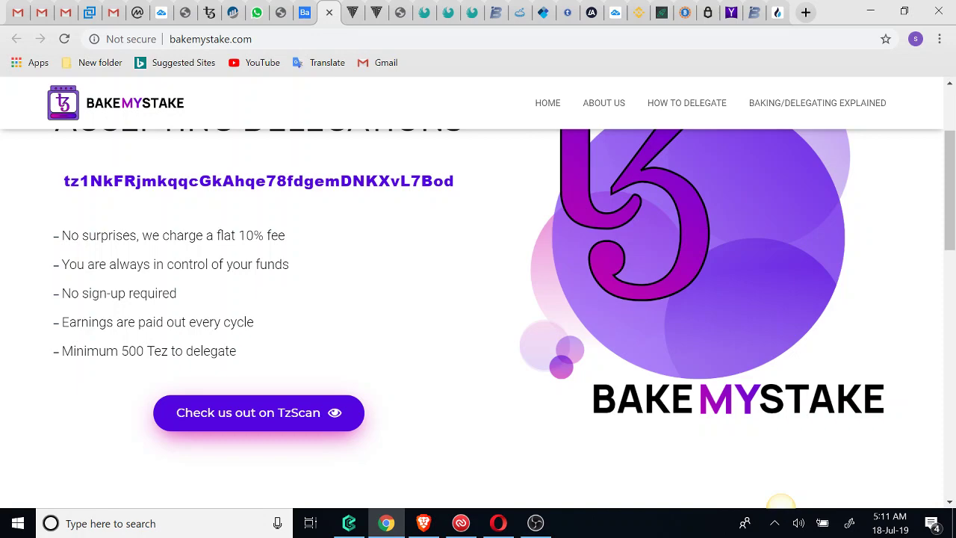
{"action": "scroll", "coordinate": [478, 313], "scroll_direction": "down", "scroll_amount": 3}
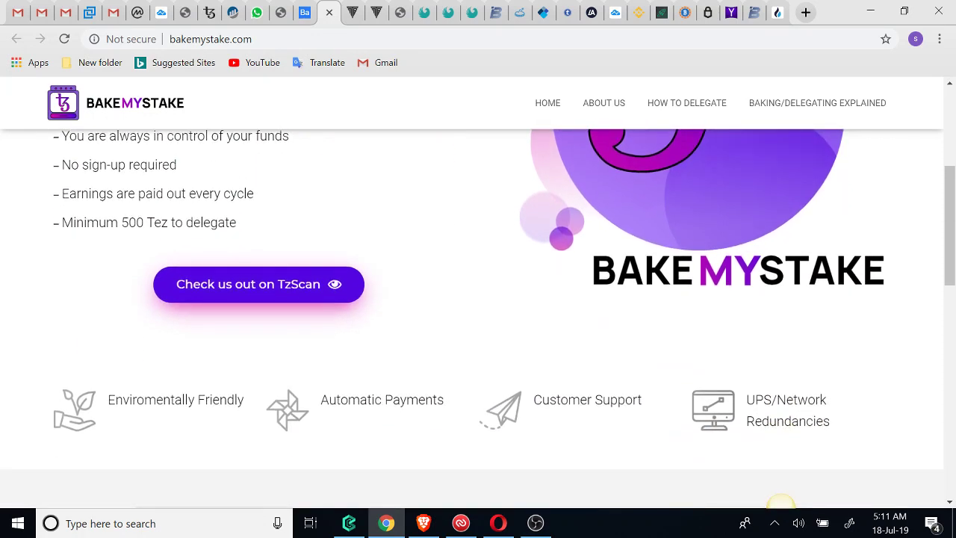
{"action": "scroll", "coordinate": [781, 502], "scroll_direction": "down", "scroll_amount": 1}
{"action": "scroll", "coordinate": [780, 502], "scroll_direction": "up", "scroll_amount": 4}
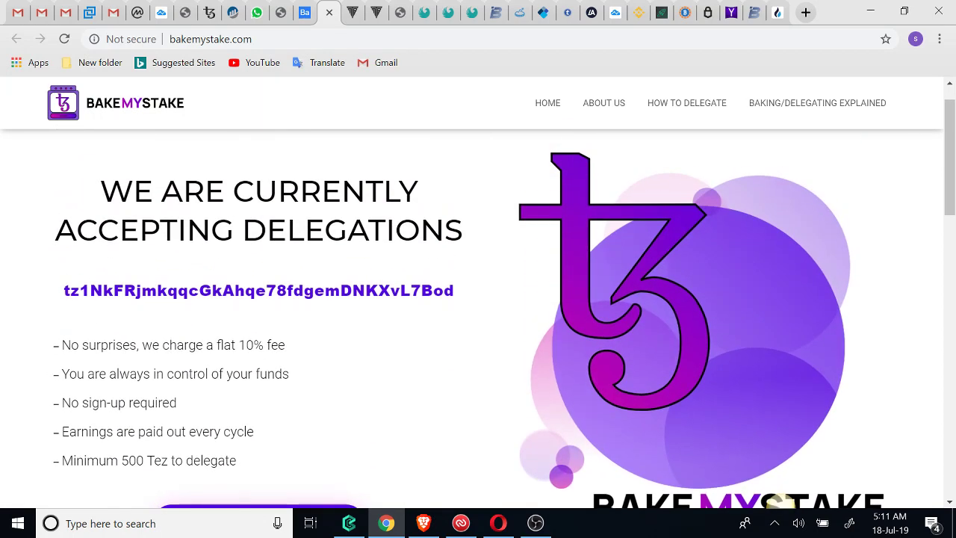
{"action": "scroll", "coordinate": [596, 239], "scroll_direction": "down", "scroll_amount": 1}
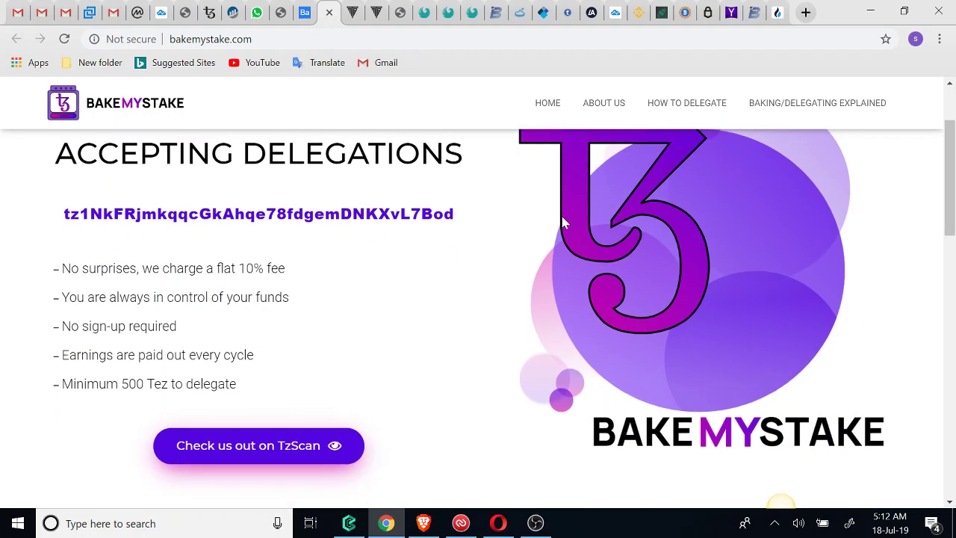
Open BakeMyStake's delegation instructions, read through the steps, and activate the KT1 address field for checking rewards on Baking Bad
{"action": "left_click", "coordinate": [685, 112]}
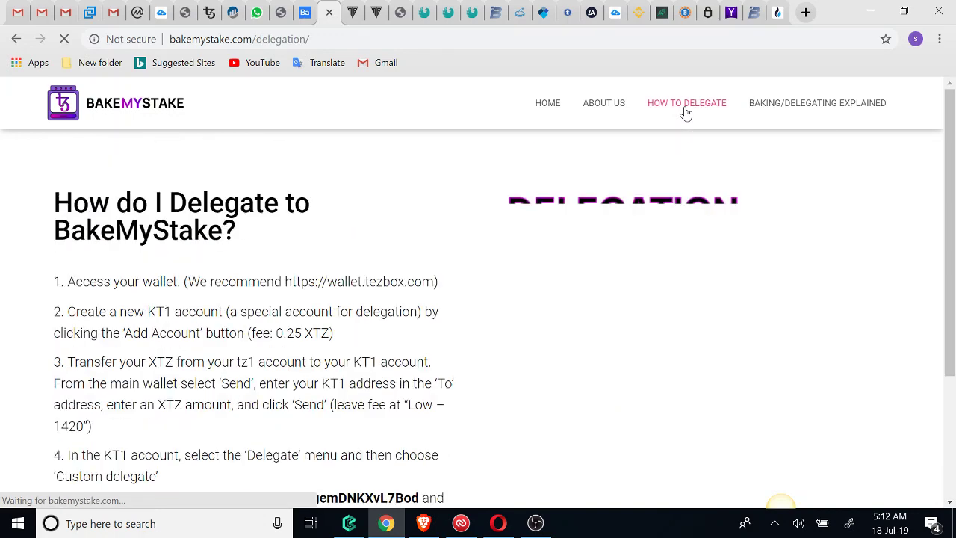
{"action": "scroll", "coordinate": [686, 112], "scroll_direction": "down", "scroll_amount": 1}
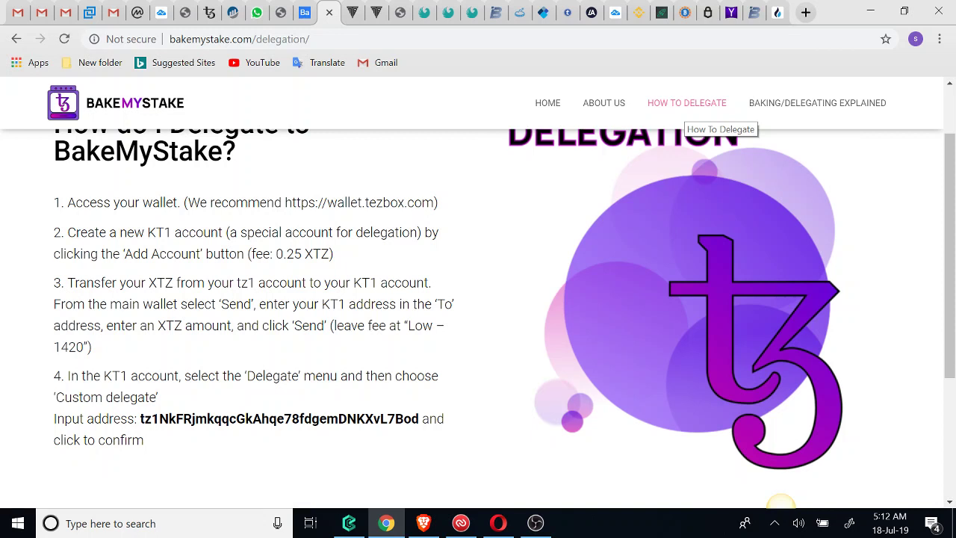
{"action": "scroll", "coordinate": [478, 298], "scroll_direction": "down", "scroll_amount": 1}
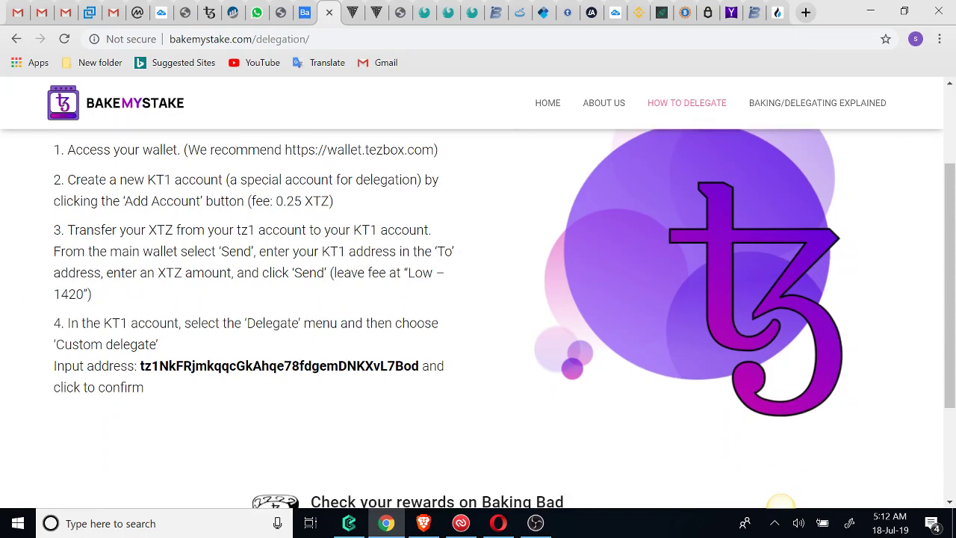
{"action": "scroll", "coordinate": [478, 298], "scroll_direction": "down", "scroll_amount": 2}
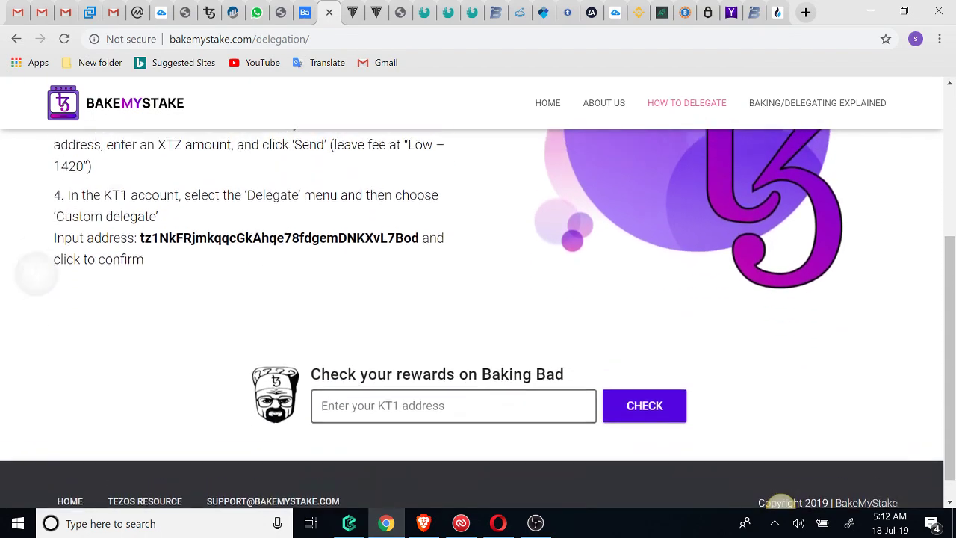
{"action": "scroll", "coordinate": [37, 291], "scroll_direction": "up", "scroll_amount": 1}
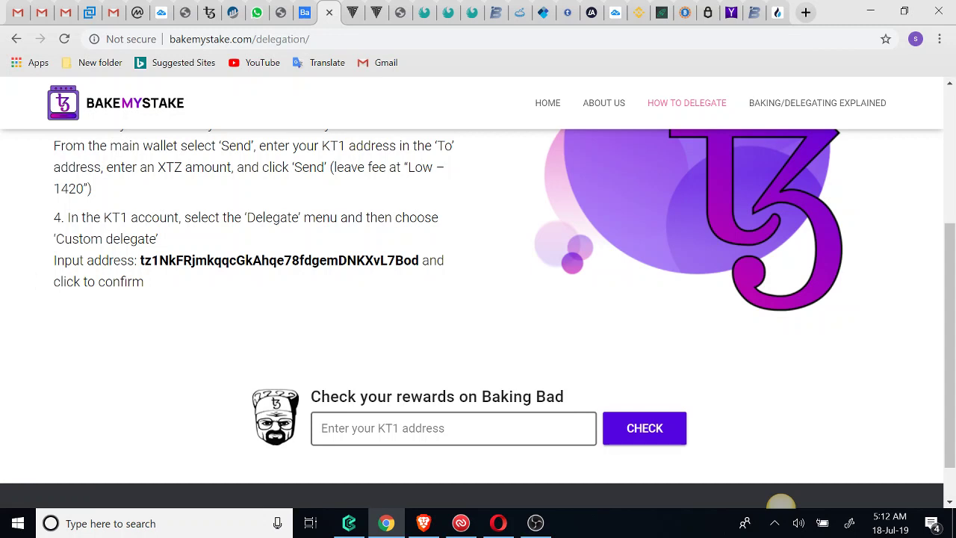
{"action": "left_click", "coordinate": [454, 428]}
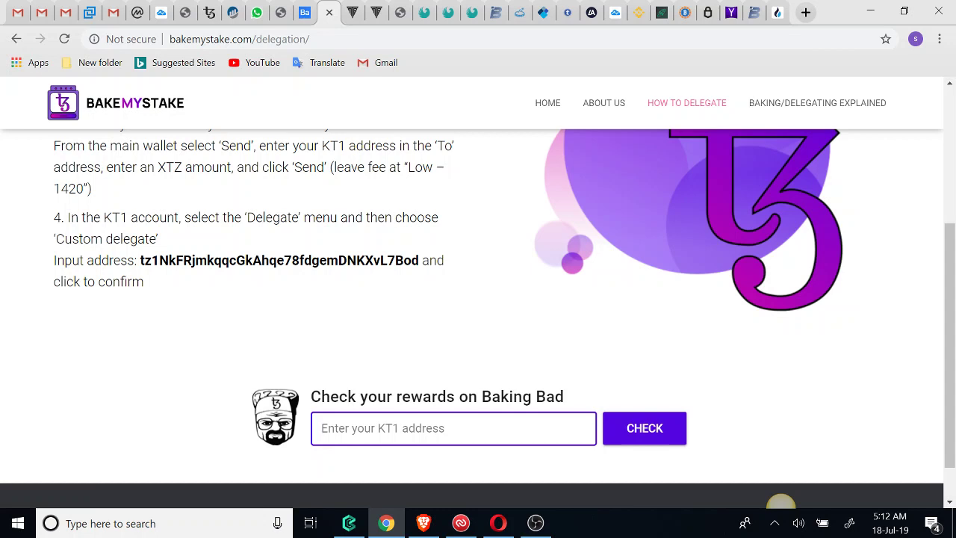
Switch to the Baking Bad page showing the KT1 account's transactions
{"action": "key", "text": "ctrl+Tab"}
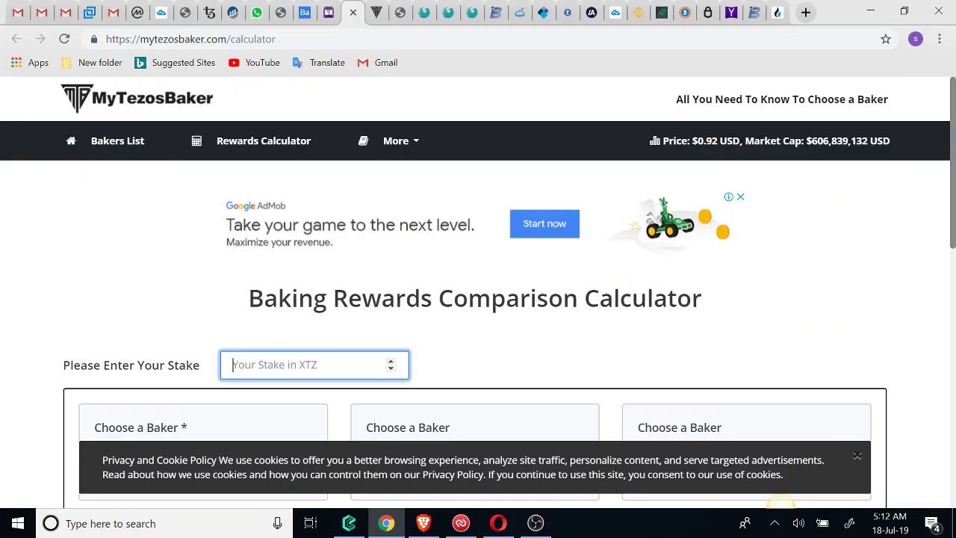
{"action": "key", "text": "ctrl+Tab"}
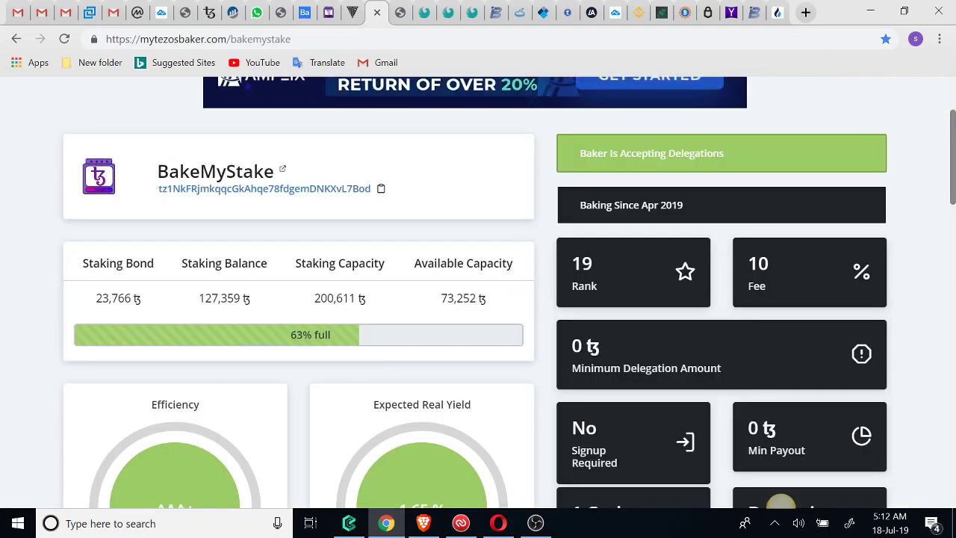
{"action": "key", "text": "ctrl+shift+Tab"}
{"action": "key", "text": "ctrl+shift+Tab"}
{"action": "key", "text": "ctrl+shift+Tab"}
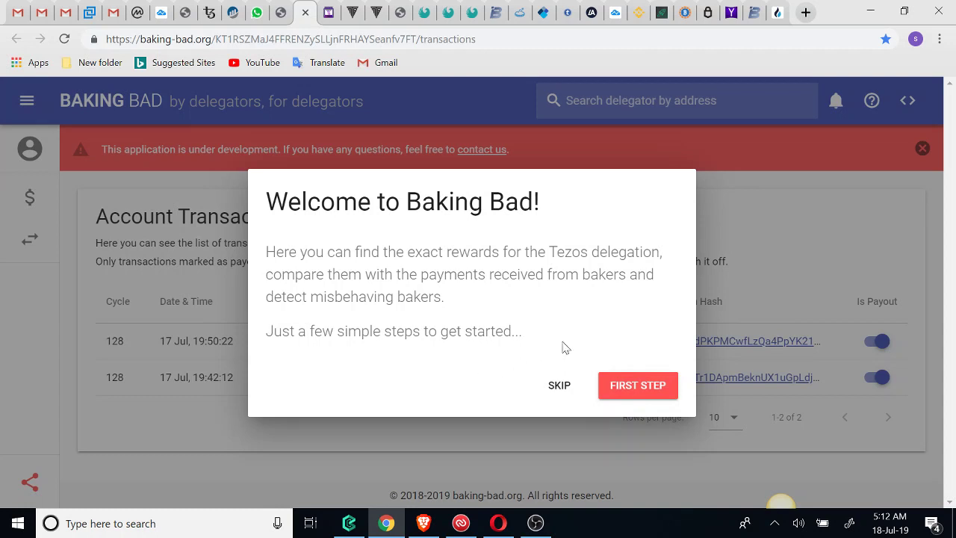
Go through Baking Bad's welcome guide to its end, and open the KT1 account's rewards and payouts table
{"action": "left_click", "coordinate": [635, 387]}
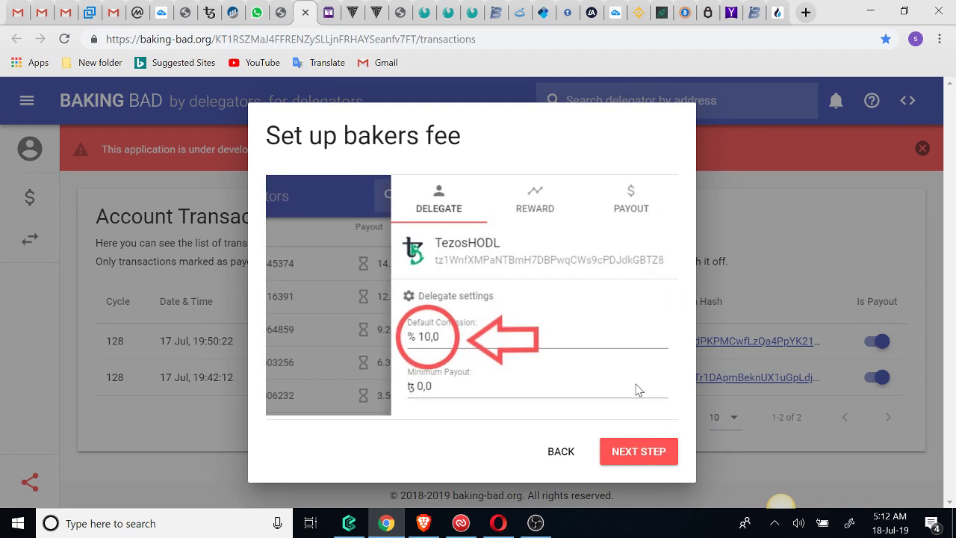
{"action": "left_click", "coordinate": [645, 454]}
{"action": "left_click", "coordinate": [647, 452]}
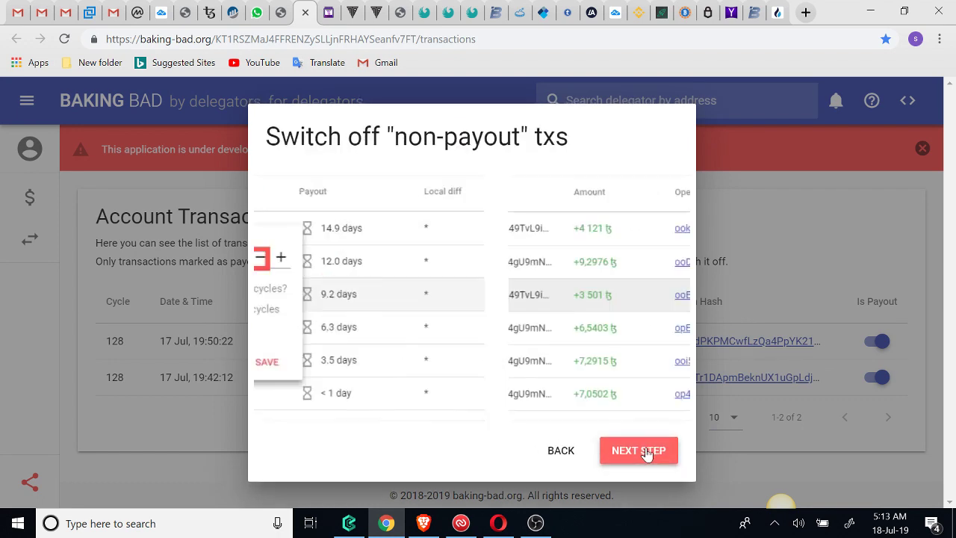
{"action": "left_click", "coordinate": [647, 452]}
{"action": "left_click", "coordinate": [647, 452]}
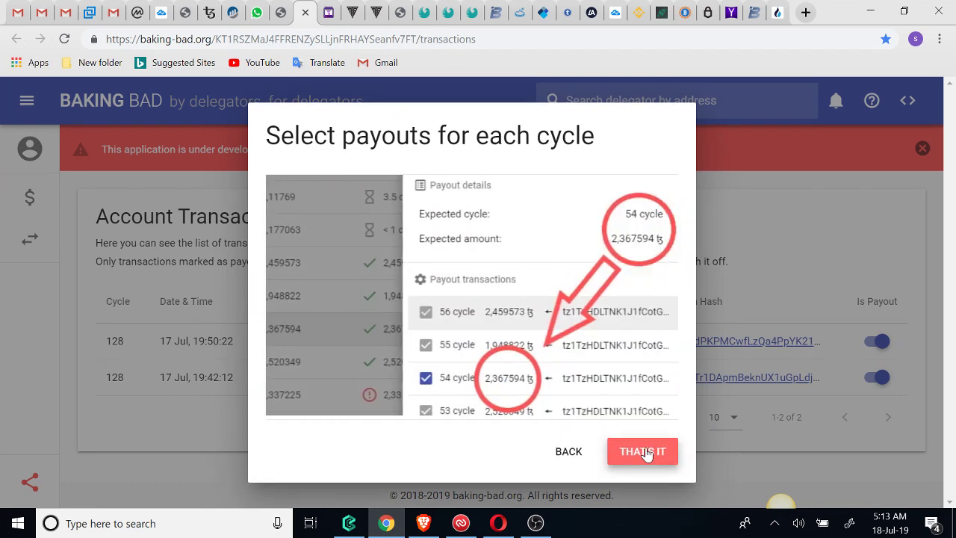
{"action": "left_click", "coordinate": [635, 386]}
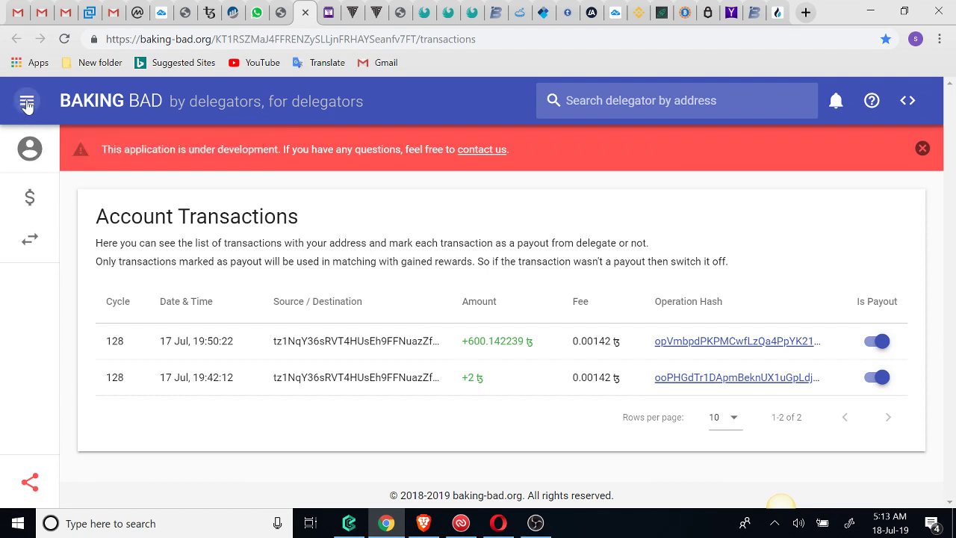
{"action": "left_click", "coordinate": [32, 197]}
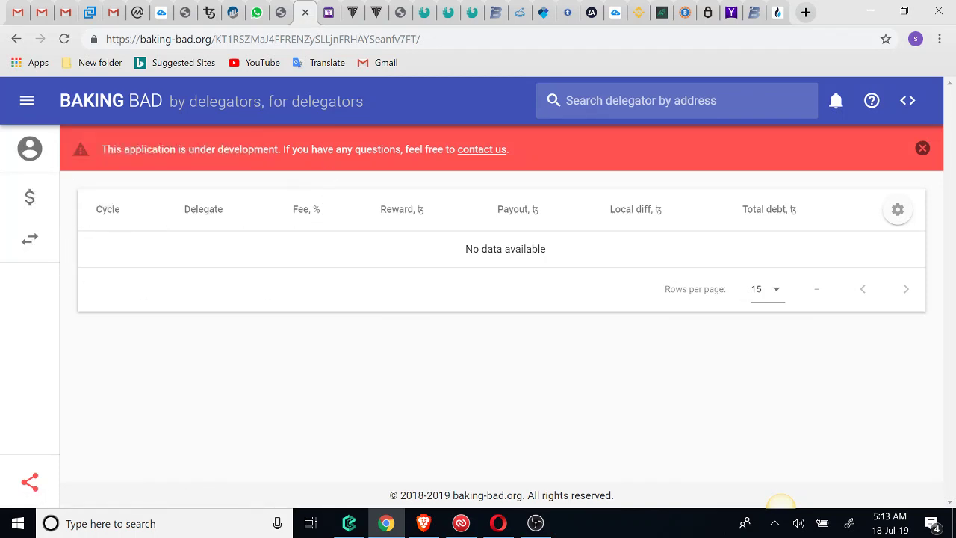
Switch to MyTezosBaker's Baking Rewards Comparison Calculator and enter a stake of 602 XTZ
{"action": "left_click", "coordinate": [354, 15]}
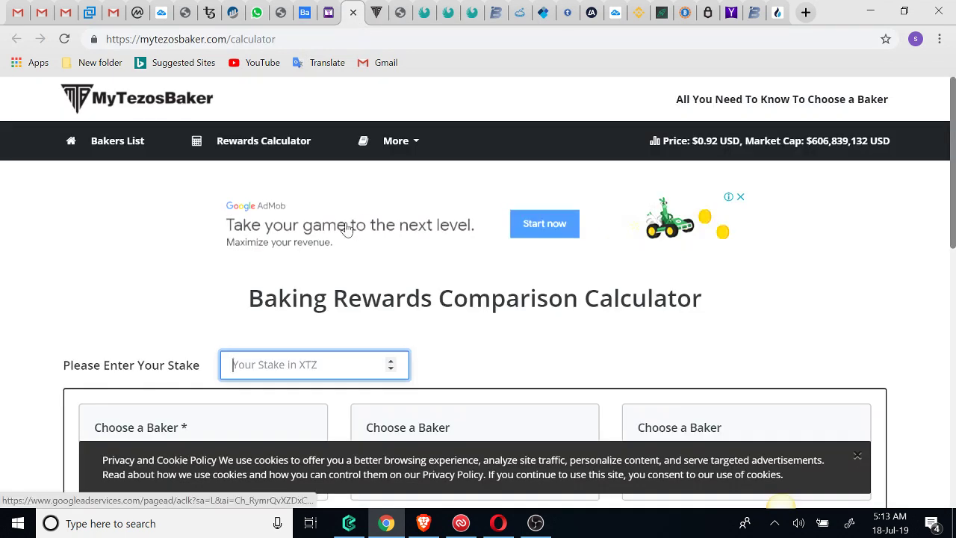
{"action": "scroll", "coordinate": [137, 270], "scroll_direction": "down", "scroll_amount": 3}
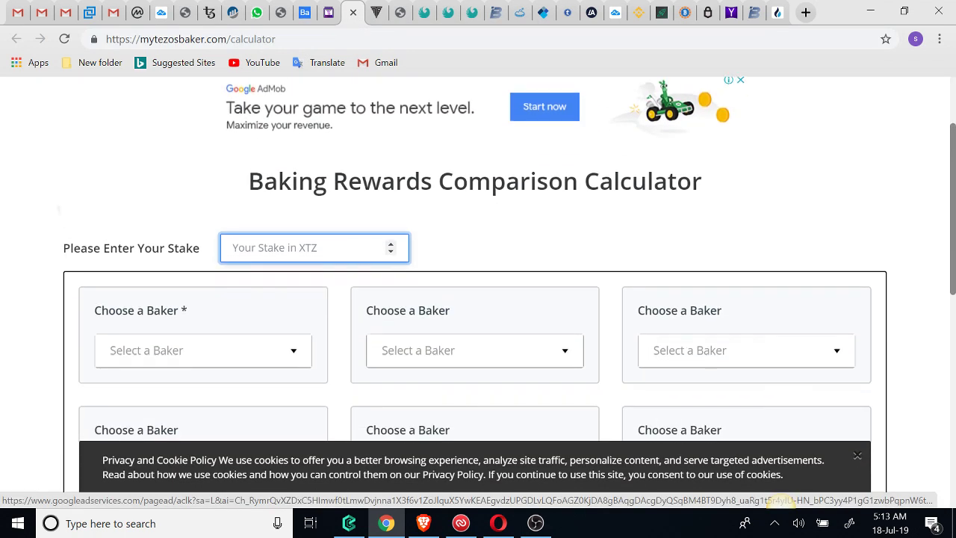
{"action": "scroll", "coordinate": [478, 261], "scroll_direction": "up", "scroll_amount": 3}
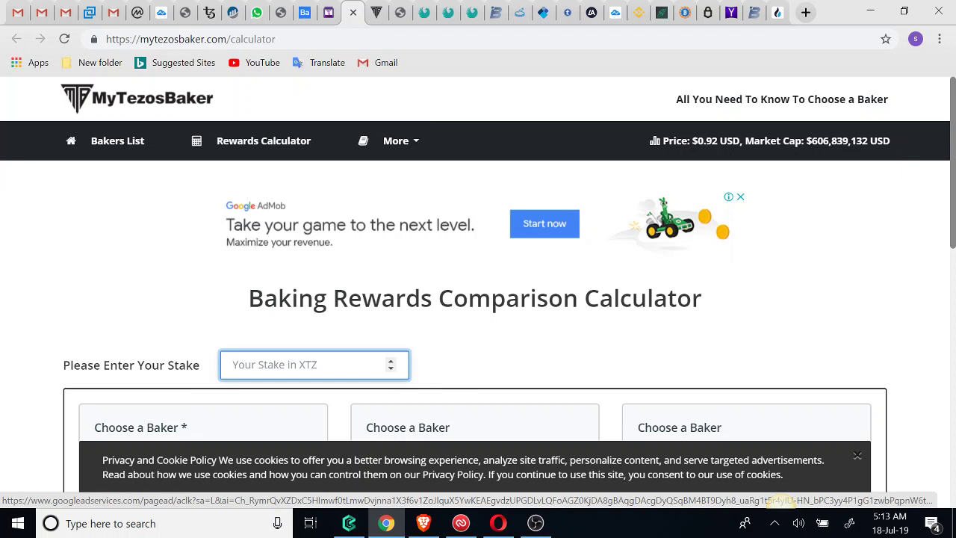
{"action": "scroll", "coordinate": [478, 299], "scroll_direction": "down", "scroll_amount": 1}
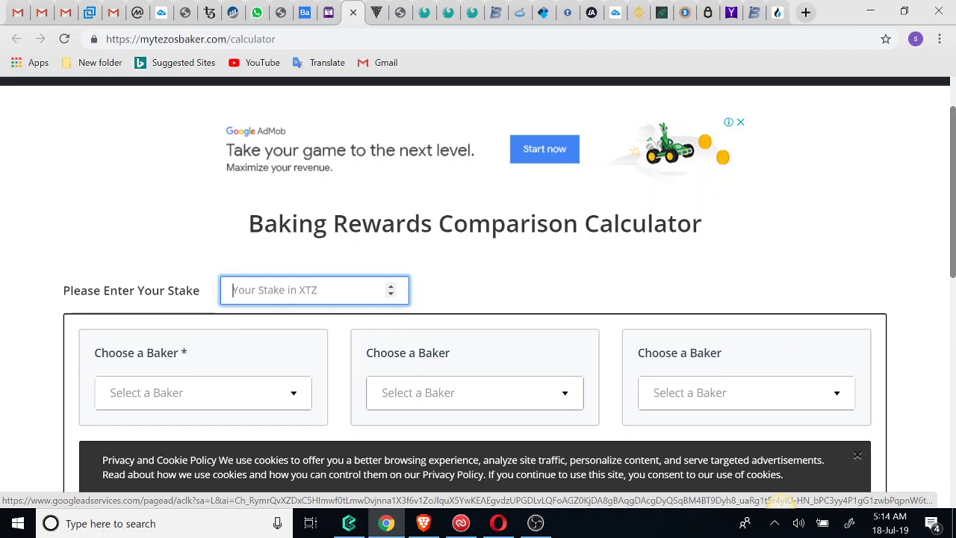
{"action": "type", "text": "60"}
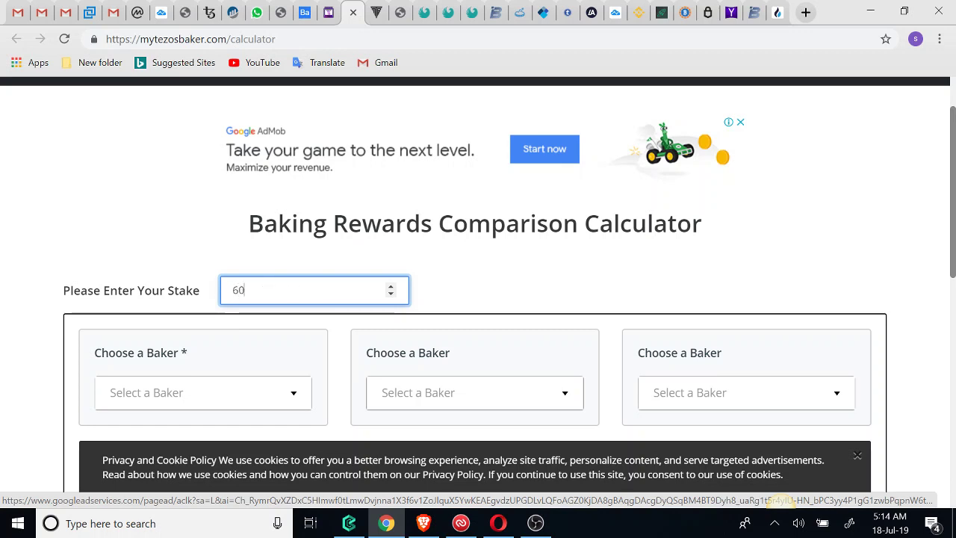
{"action": "type", "text": "2"}
Choose BakeMyStake as the first baker to compare, and dismiss the cookie notice
{"action": "scroll", "coordinate": [478, 259], "scroll_direction": "down", "scroll_amount": 1}
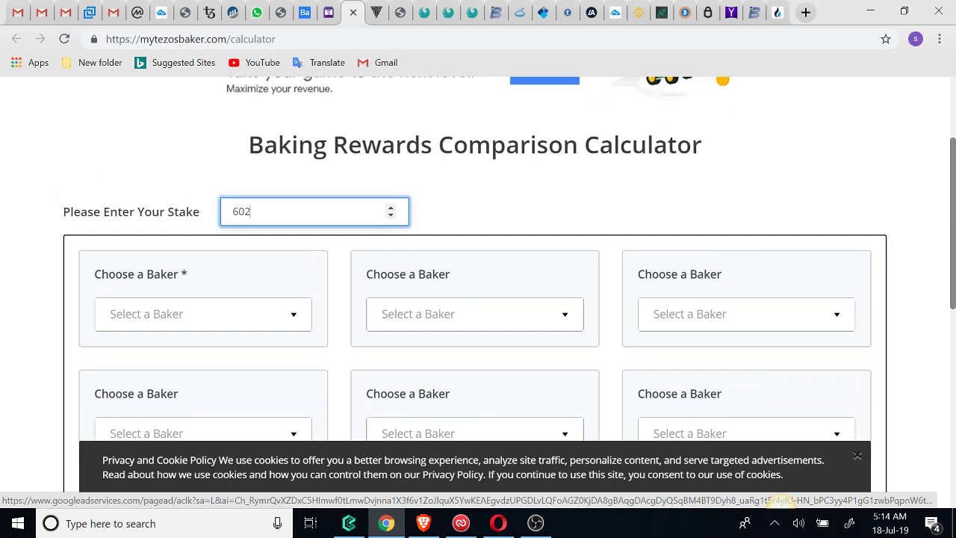
{"action": "left_click", "coordinate": [113, 314]}
{"action": "scroll", "coordinate": [202, 224], "scroll_direction": "down", "scroll_amount": 3}
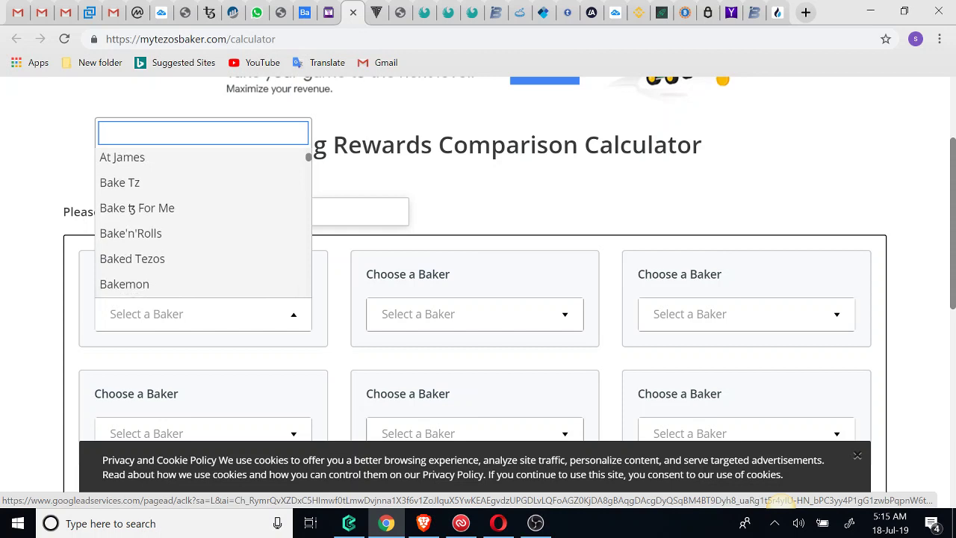
{"action": "scroll", "coordinate": [204, 224], "scroll_direction": "down", "scroll_amount": 1}
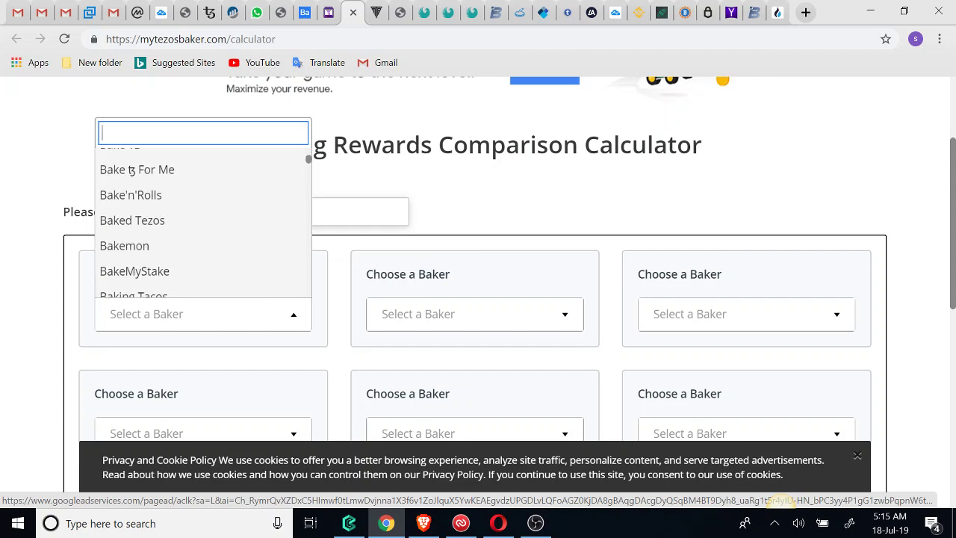
{"action": "left_click", "coordinate": [135, 272]}
{"action": "scroll", "coordinate": [478, 261], "scroll_direction": "down", "scroll_amount": 2}
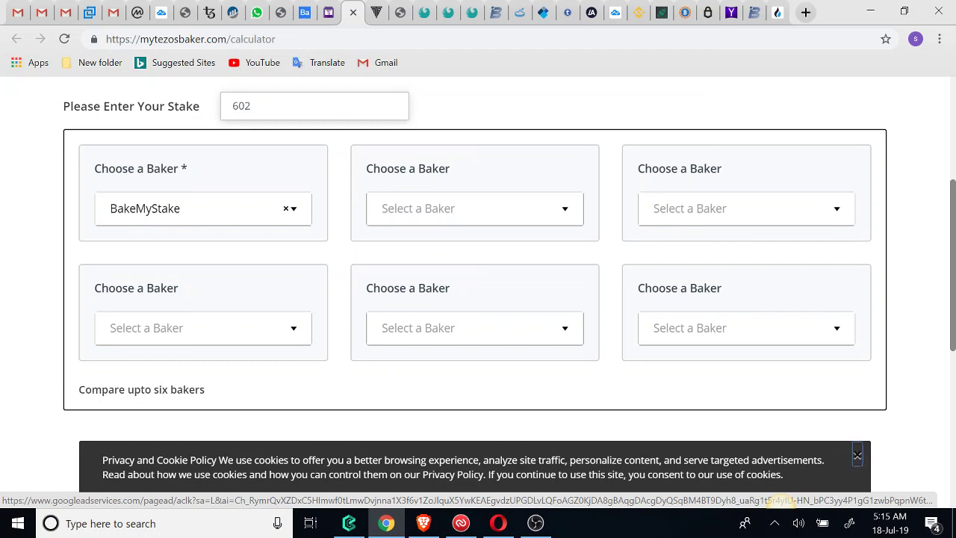
{"action": "left_click", "coordinate": [857, 456]}
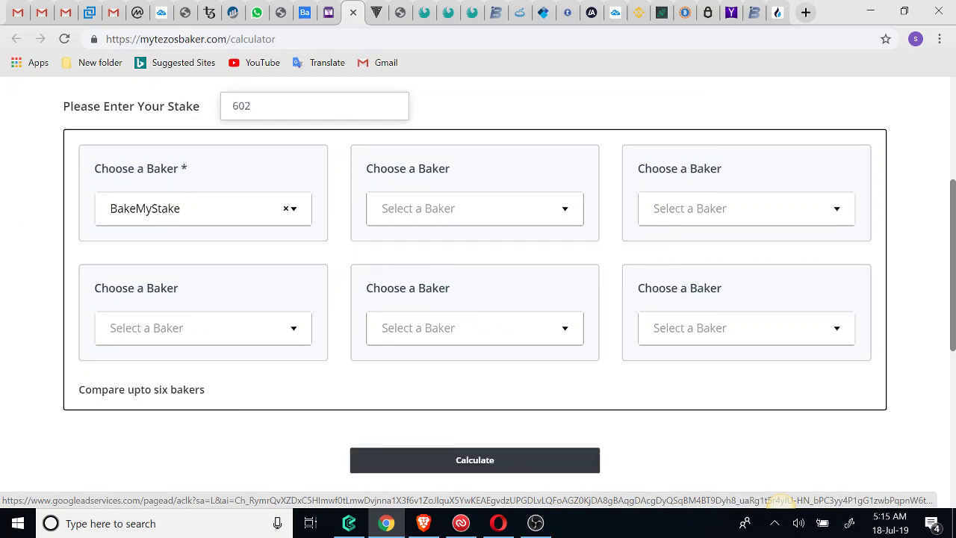
Calculate the estimated baking rewards for the entered stake with BakeMyStake as the only baker
{"action": "scroll", "coordinate": [43, 274], "scroll_direction": "up", "scroll_amount": 1}
{"action": "scroll", "coordinate": [43, 274], "scroll_direction": "down", "scroll_amount": 1}
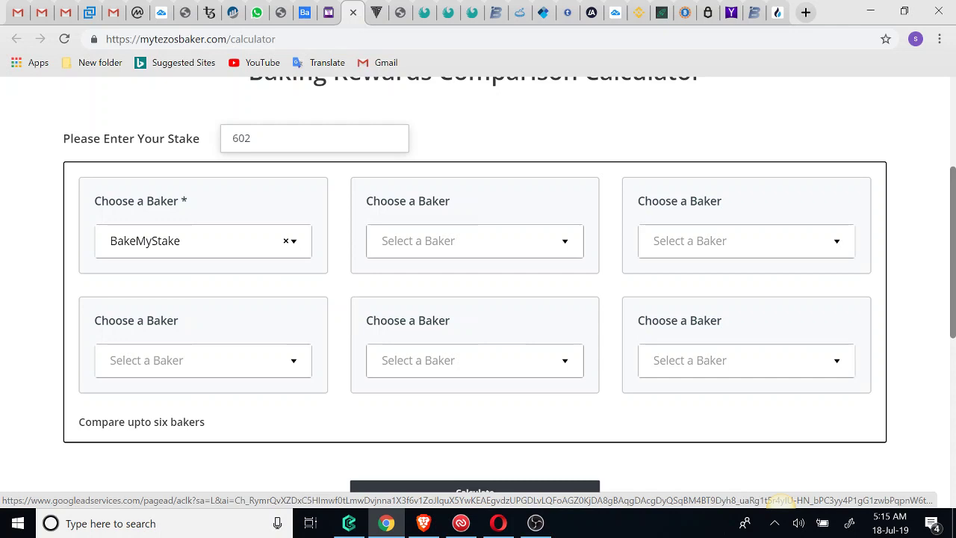
{"action": "scroll", "coordinate": [478, 284], "scroll_direction": "down", "scroll_amount": 1}
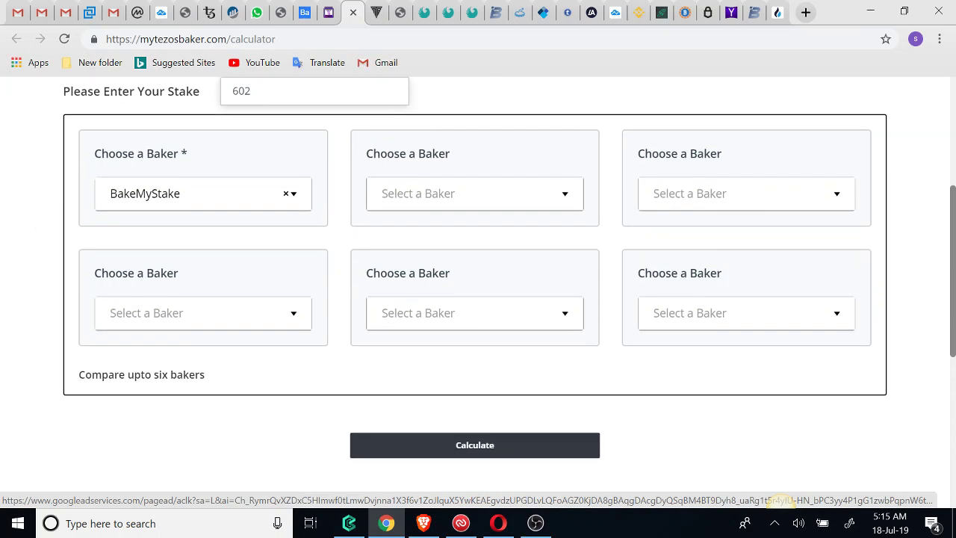
{"action": "scroll", "coordinate": [478, 284], "scroll_direction": "down", "scroll_amount": 1}
{"action": "scroll", "coordinate": [478, 284], "scroll_direction": "up", "scroll_amount": 2}
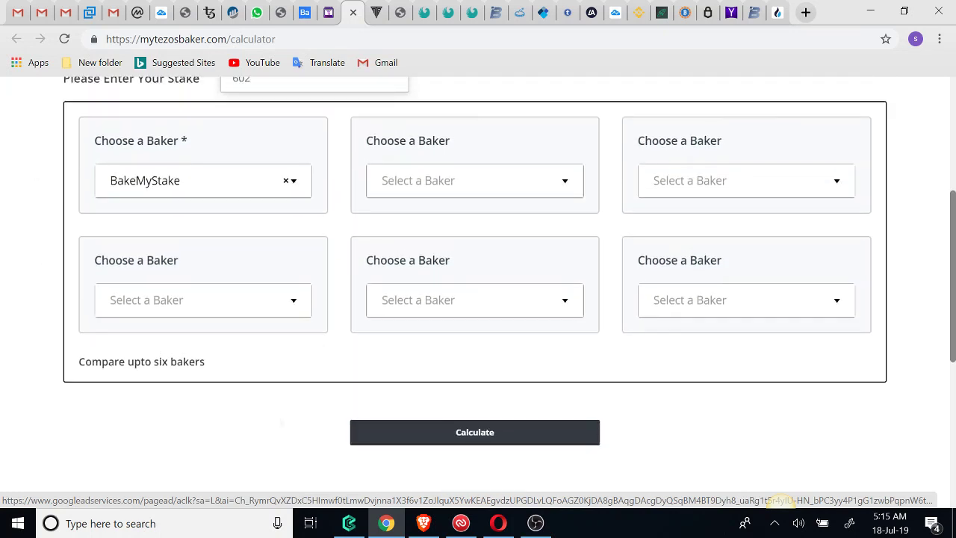
{"action": "scroll", "coordinate": [479, 284], "scroll_direction": "down", "scroll_amount": 2}
{"action": "key", "text": "Return"}
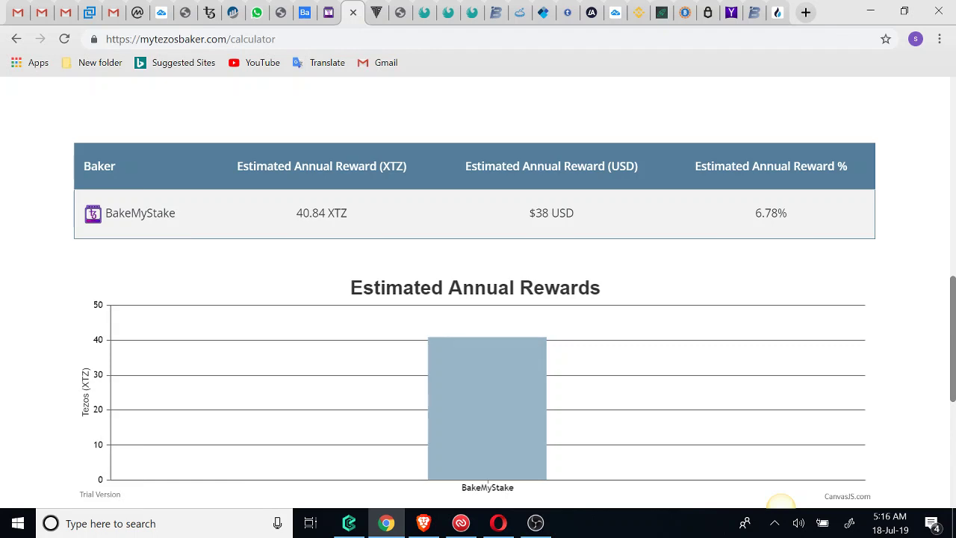
Review BakeMyStake's estimated annual reward table and chart against the calculator's stake and baker entries
{"action": "scroll", "coordinate": [781, 502], "scroll_direction": "down", "scroll_amount": 3}
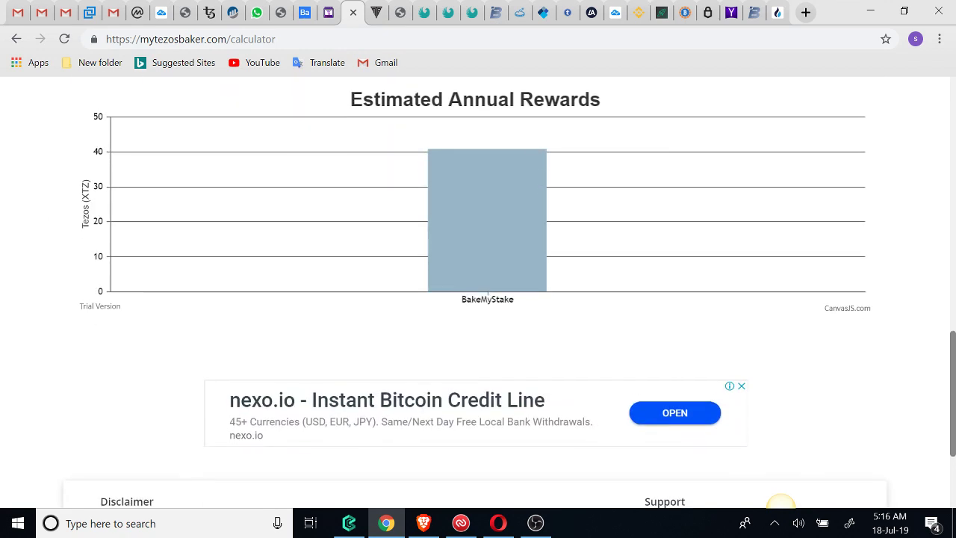
{"action": "scroll", "coordinate": [781, 502], "scroll_direction": "up", "scroll_amount": 5}
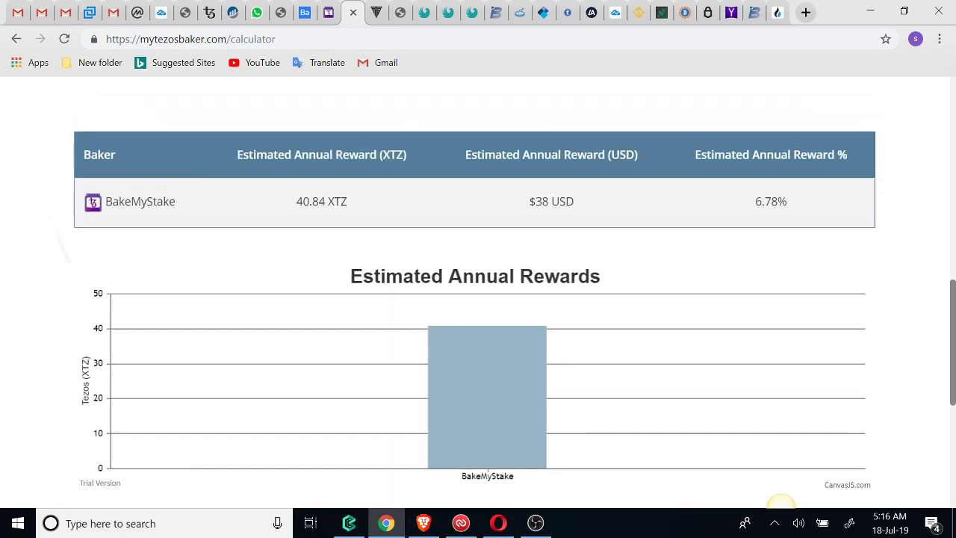
{"action": "scroll", "coordinate": [781, 502], "scroll_direction": "up", "scroll_amount": 3}
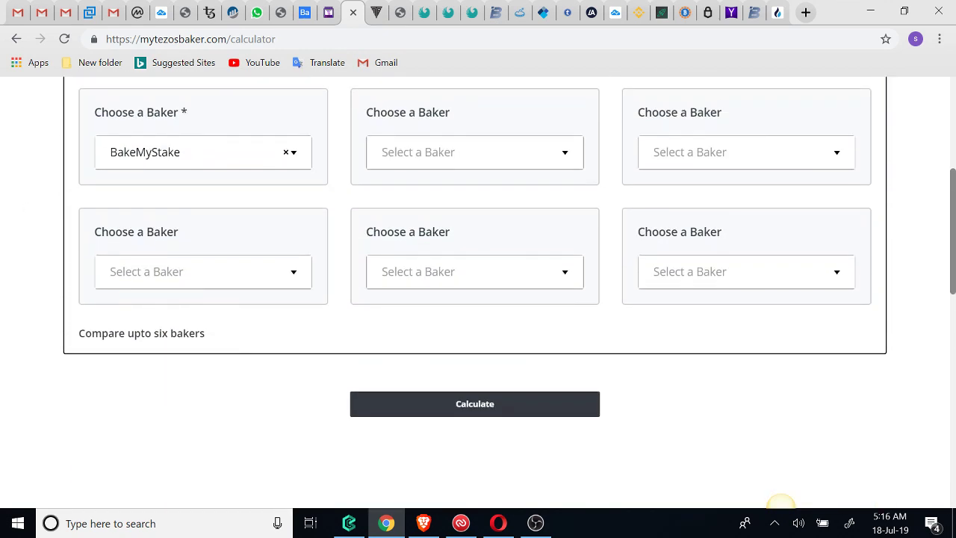
{"action": "scroll", "coordinate": [781, 503], "scroll_direction": "down", "scroll_amount": 5}
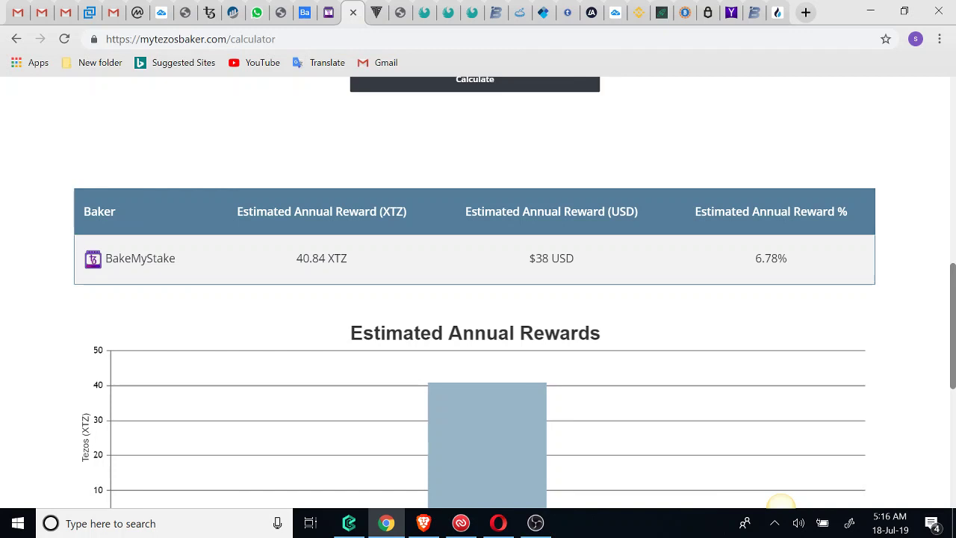
{"action": "scroll", "coordinate": [780, 503], "scroll_direction": "down", "scroll_amount": 3}
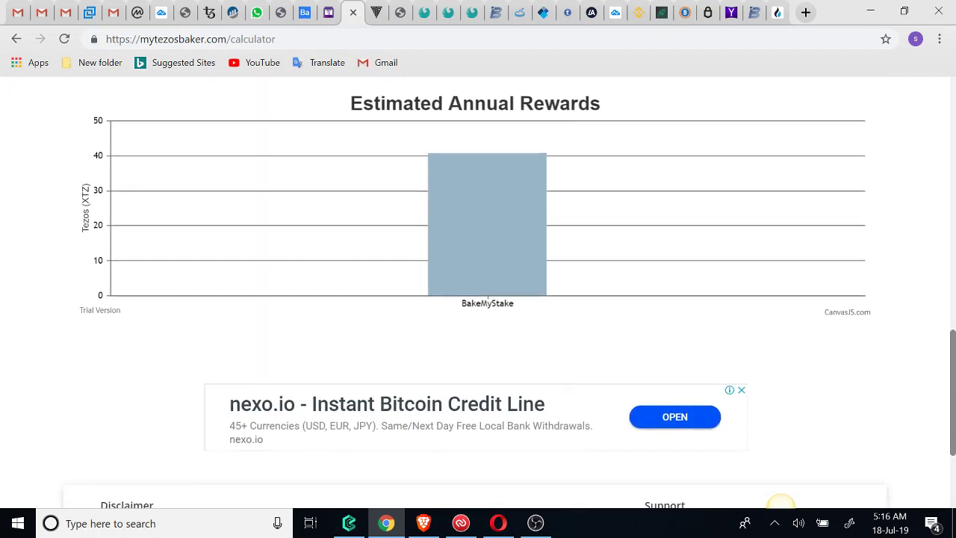
{"action": "scroll", "coordinate": [781, 503], "scroll_direction": "up", "scroll_amount": 7}
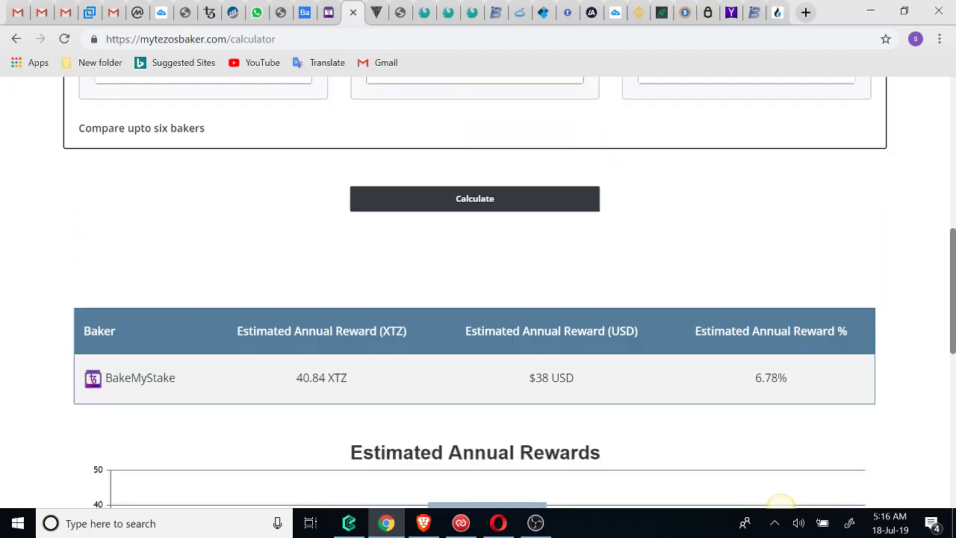
{"action": "scroll", "coordinate": [781, 503], "scroll_direction": "up", "scroll_amount": 5}
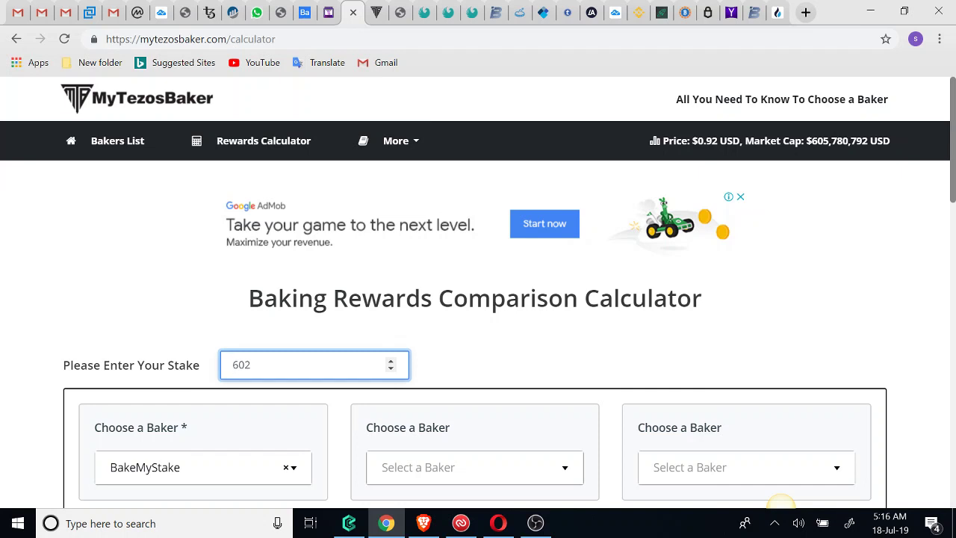
Check the Tezos price on CoinMarketCap, and return to the MyTezosBaker calculator to look over its stake and baker selections
{"action": "key", "text": "ctrl+6"}
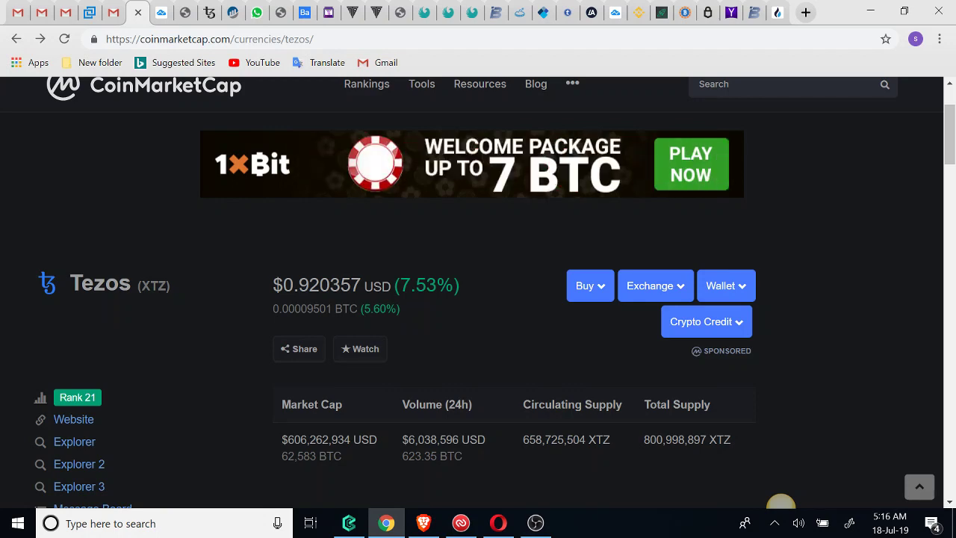
{"action": "key", "text": "ctrl+Tab"}
{"action": "scroll", "coordinate": [781, 502], "scroll_direction": "down", "scroll_amount": 2}
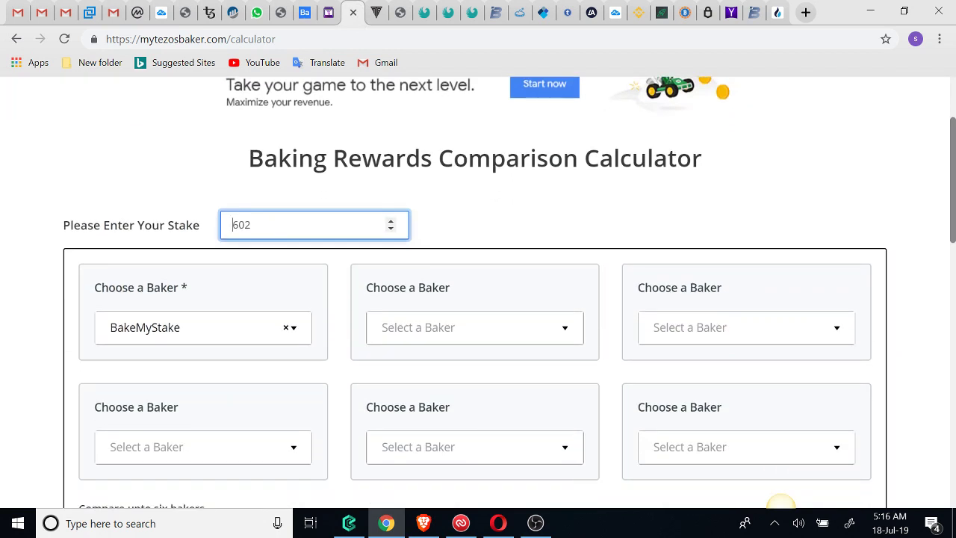
{"action": "scroll", "coordinate": [781, 502], "scroll_direction": "down", "scroll_amount": 2}
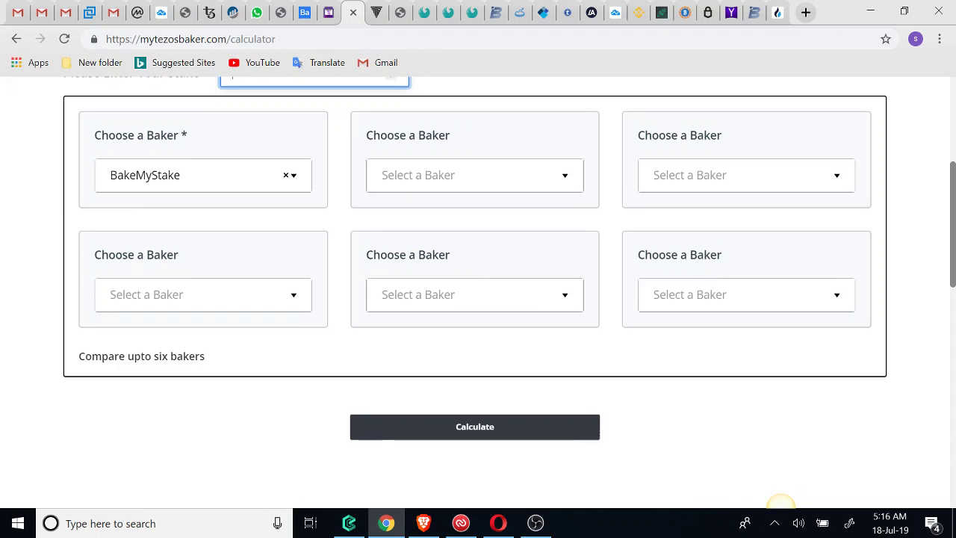
{"action": "scroll", "coordinate": [780, 502], "scroll_direction": "up", "scroll_amount": 2}
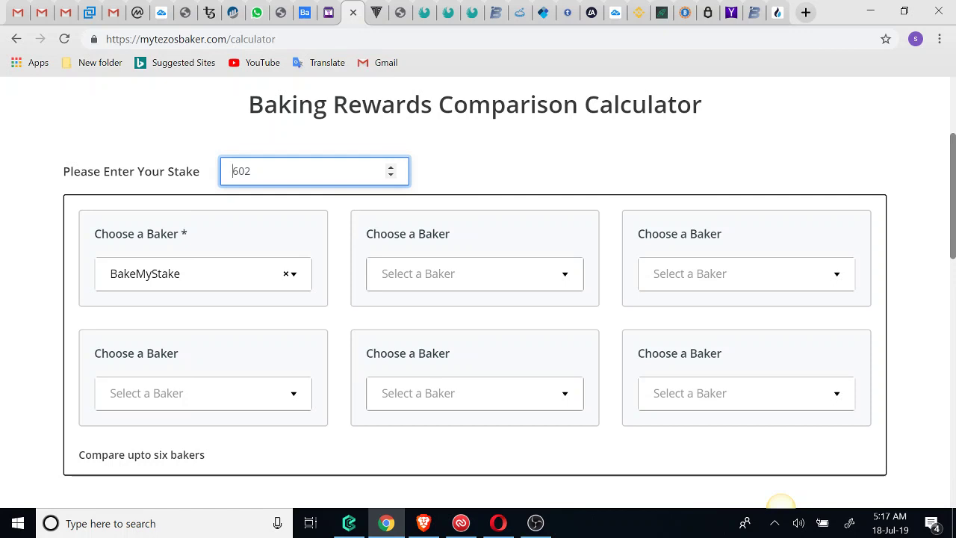
{"action": "scroll", "coordinate": [781, 502], "scroll_direction": "down", "scroll_amount": 3}
{"action": "scroll", "coordinate": [781, 502], "scroll_direction": "up", "scroll_amount": 3}
{"action": "scroll", "coordinate": [781, 502], "scroll_direction": "up", "scroll_amount": 3}
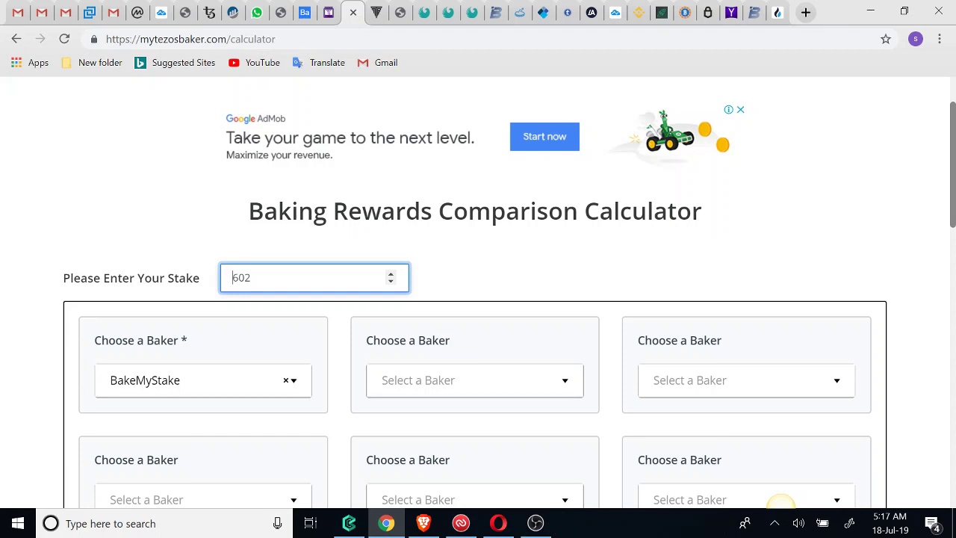
{"action": "scroll", "coordinate": [781, 502], "scroll_direction": "up", "scroll_amount": 1}
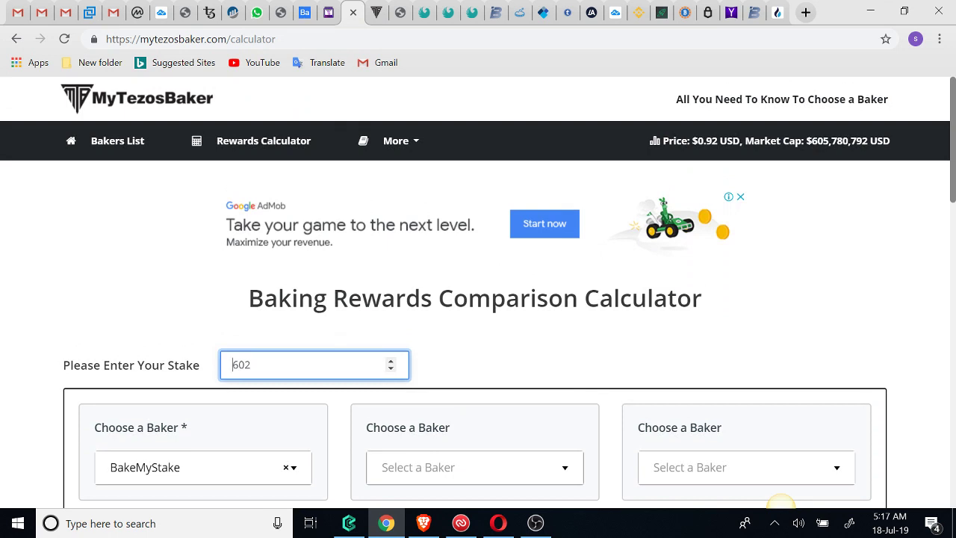
Look over the calculator's stake and baker entries, and review the wallet address's overview and ERC-20 token transfers on Etherscan
{"action": "scroll", "coordinate": [781, 502], "scroll_direction": "down", "scroll_amount": 4}
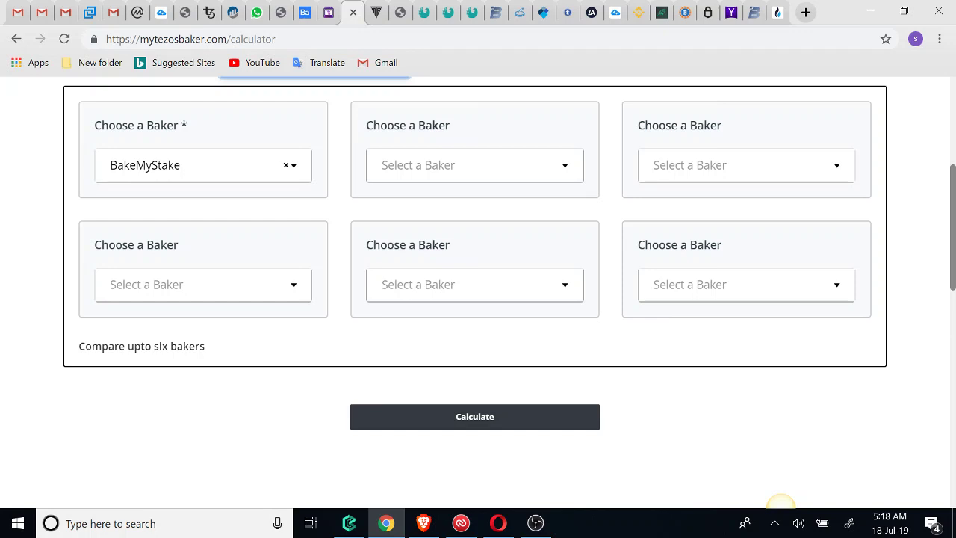
{"action": "scroll", "coordinate": [781, 502], "scroll_direction": "up", "scroll_amount": 5}
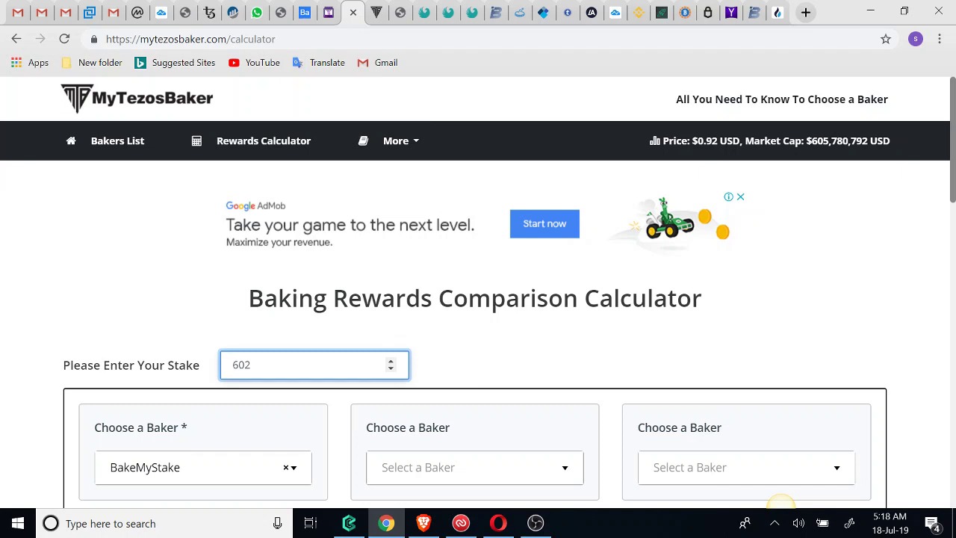
{"action": "key", "text": "ctrl+shift+Tab"}
{"action": "key", "text": "ctrl+shift+Tab"}
{"action": "key", "text": "ctrl+shift+Tab"}
{"action": "key", "text": "ctrl+shift+Tab"}
{"action": "key", "text": "ctrl+shift+Tab"}
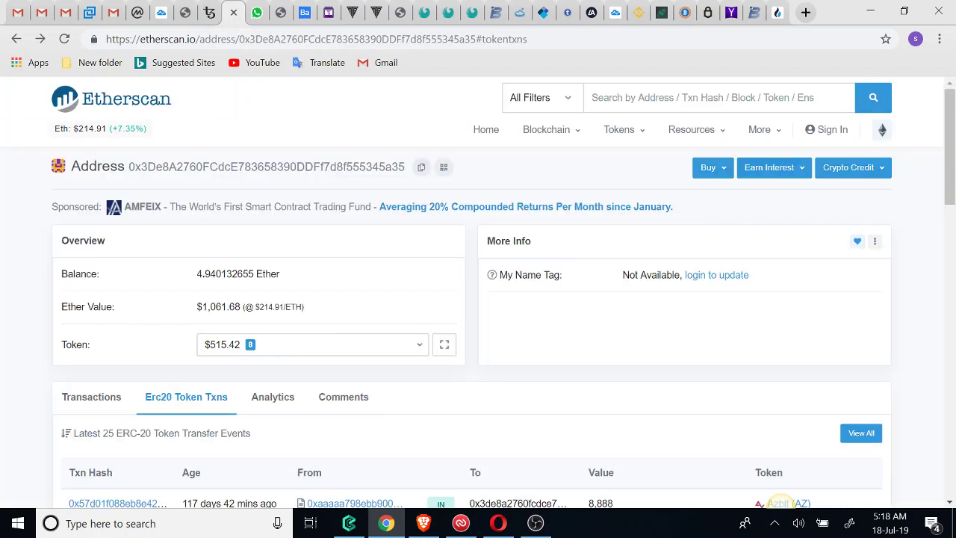
{"action": "scroll", "coordinate": [781, 503], "scroll_direction": "down", "scroll_amount": 3}
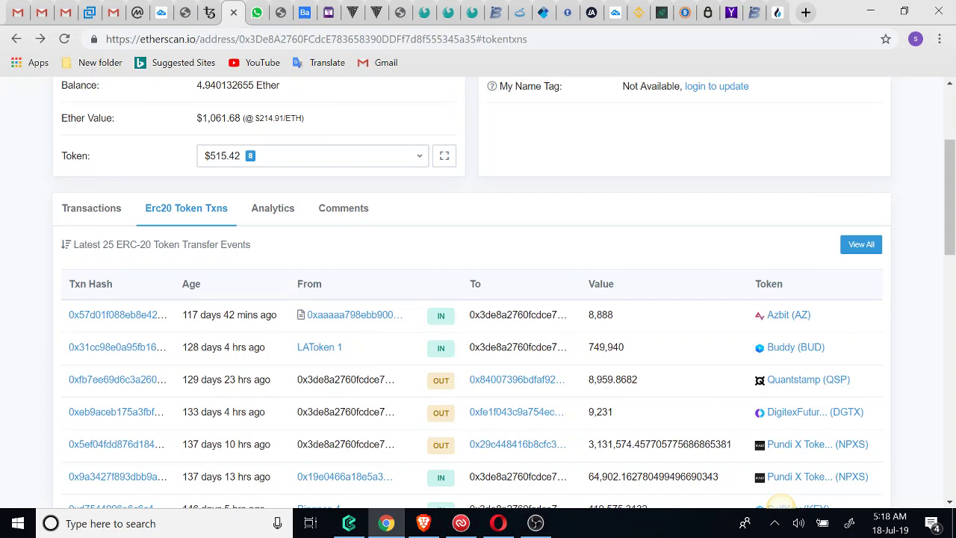
{"action": "scroll", "coordinate": [781, 503], "scroll_direction": "up", "scroll_amount": 2}
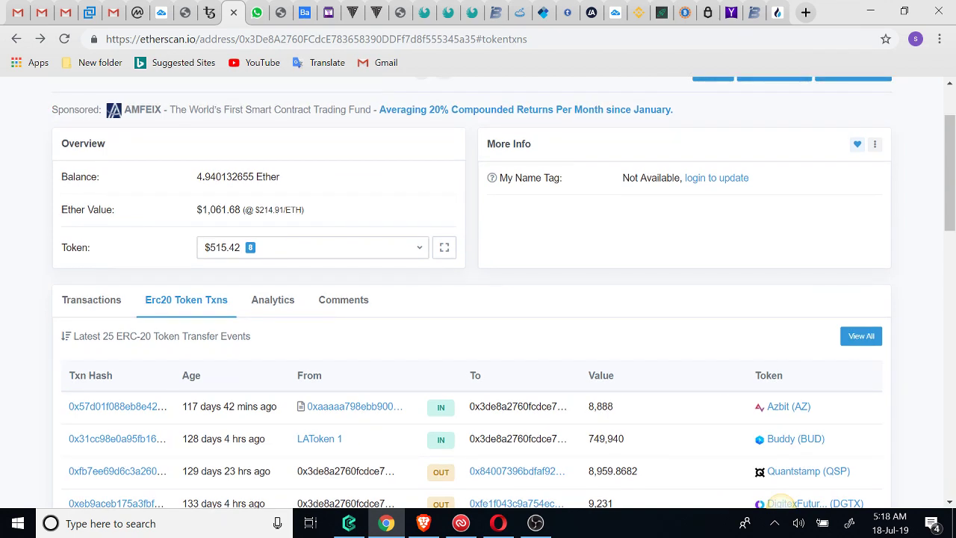
{"action": "scroll", "coordinate": [780, 503], "scroll_direction": "down", "scroll_amount": 1}
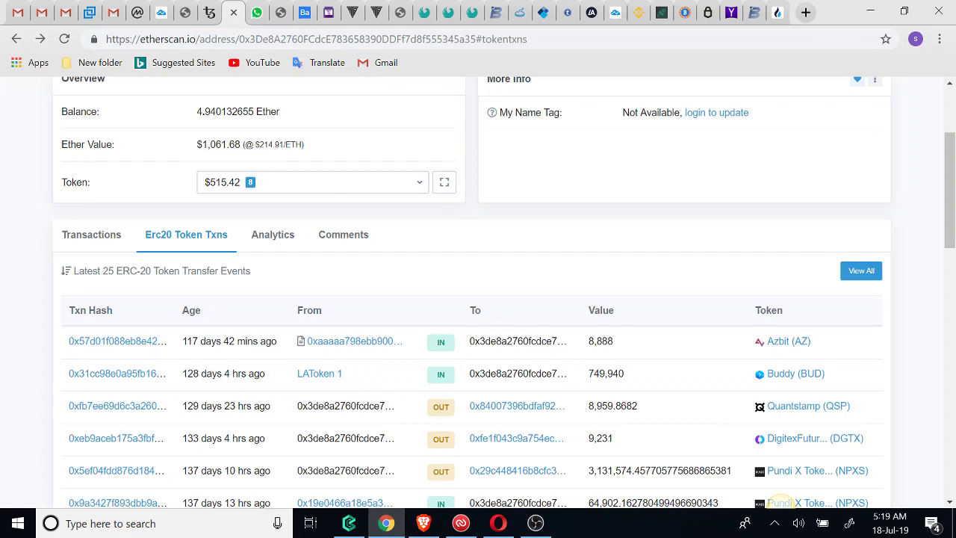
{"action": "scroll", "coordinate": [780, 502], "scroll_direction": "up", "scroll_amount": 3}
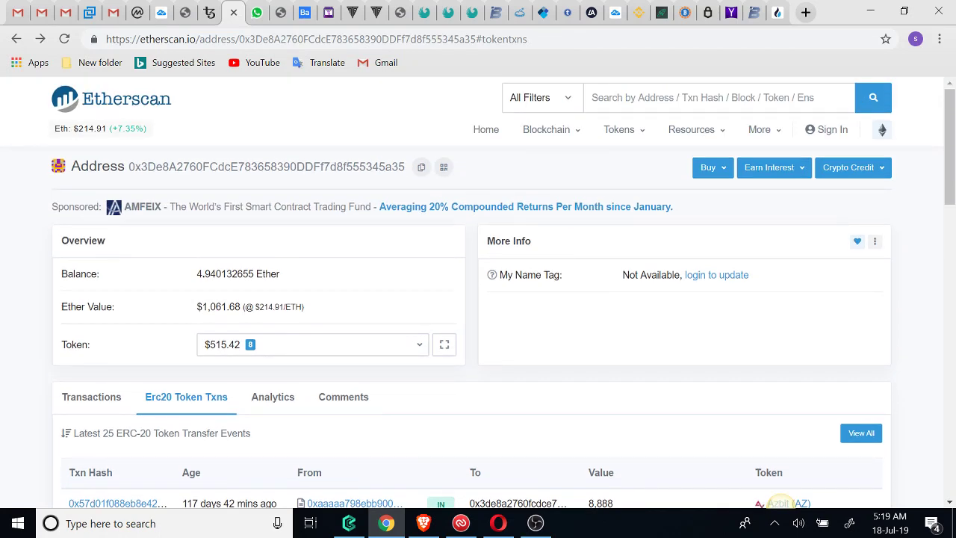
Review BakeMyStake's baker profile on MyTezosBaker, including its staking capacity, rank, fee and minimum delegation
{"action": "key", "text": "ctrl+Tab"}
{"action": "key", "text": "ctrl+Tab"}
{"action": "key", "text": "ctrl+Tab"}
{"action": "key", "text": "ctrl+Tab"}
{"action": "key", "text": "ctrl+Tab"}
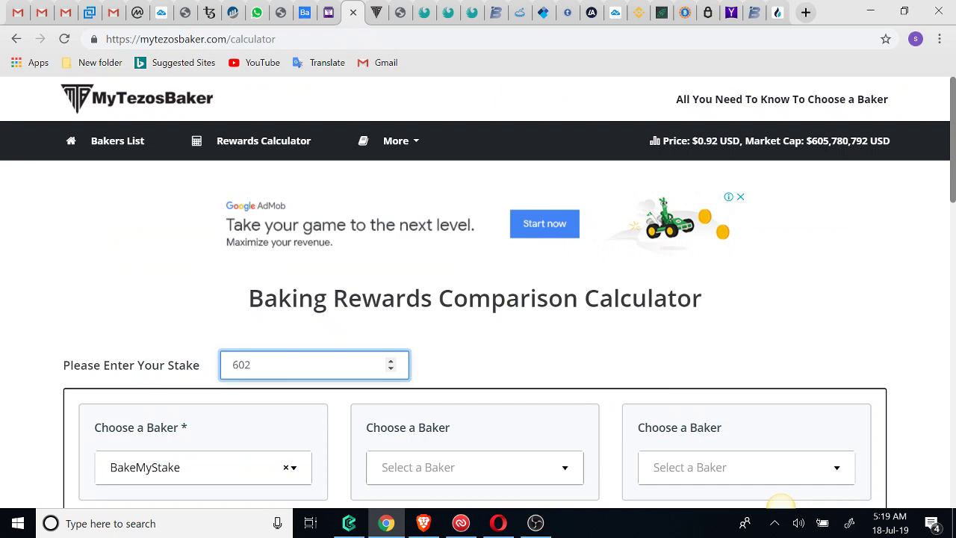
{"action": "key", "text": "ctrl+Tab"}
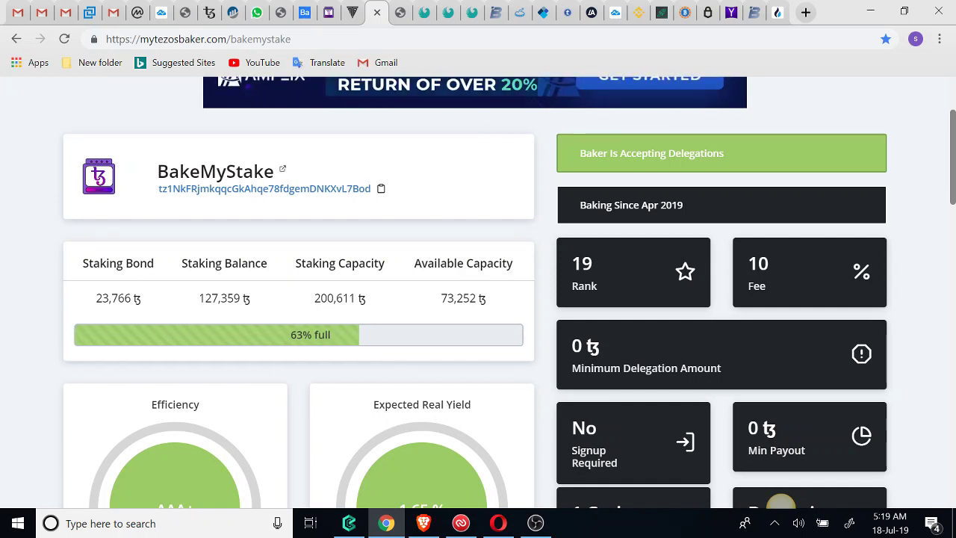
{"action": "scroll", "coordinate": [781, 505], "scroll_direction": "up", "scroll_amount": 2}
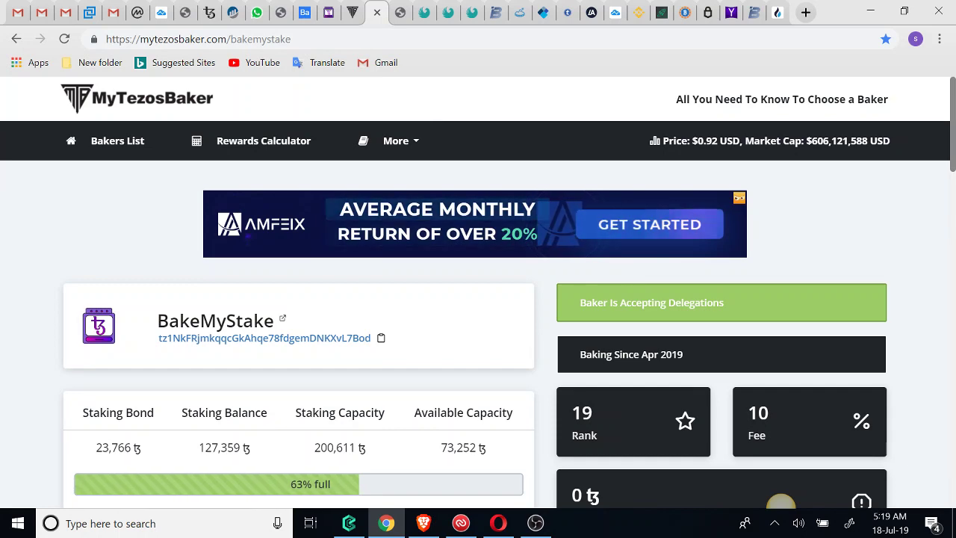
{"action": "scroll", "coordinate": [780, 502], "scroll_direction": "down", "scroll_amount": 1}
{"action": "scroll", "coordinate": [781, 502], "scroll_direction": "up", "scroll_amount": 1}
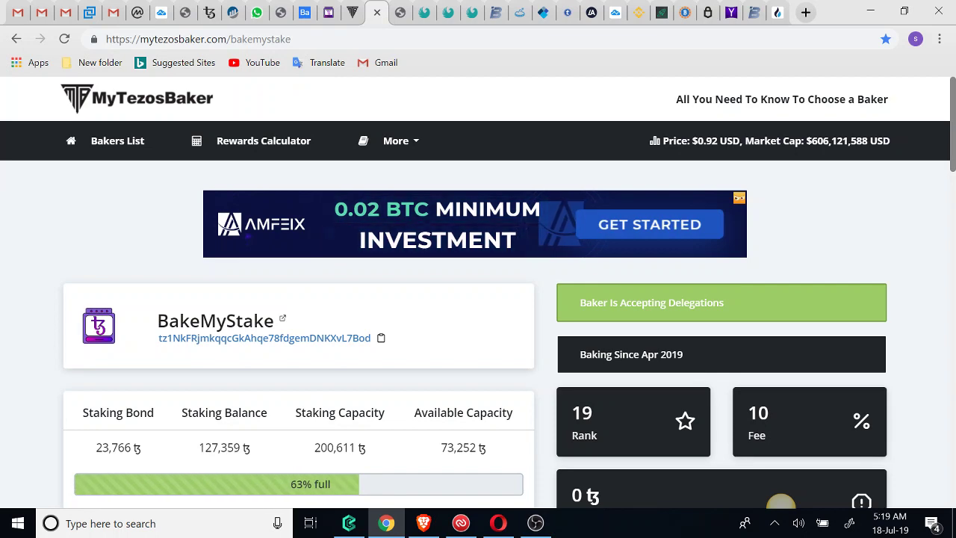
Check the tz1 account's transactions and details on TzScan, and return to MyTezosBaker's BakeMyStake profile and rewards calculator
{"action": "key", "text": "ctrl+Page_Up"}
{"action": "key", "text": "ctrl+Page_Up"}
{"action": "key", "text": "ctrl+Page_Up"}
{"action": "key", "text": "ctrl+Page_Up"}
{"action": "key", "text": "ctrl+Page_Up"}
{"action": "key", "text": "ctrl+Page_Up"}
{"action": "key", "text": "ctrl+Page_Up"}
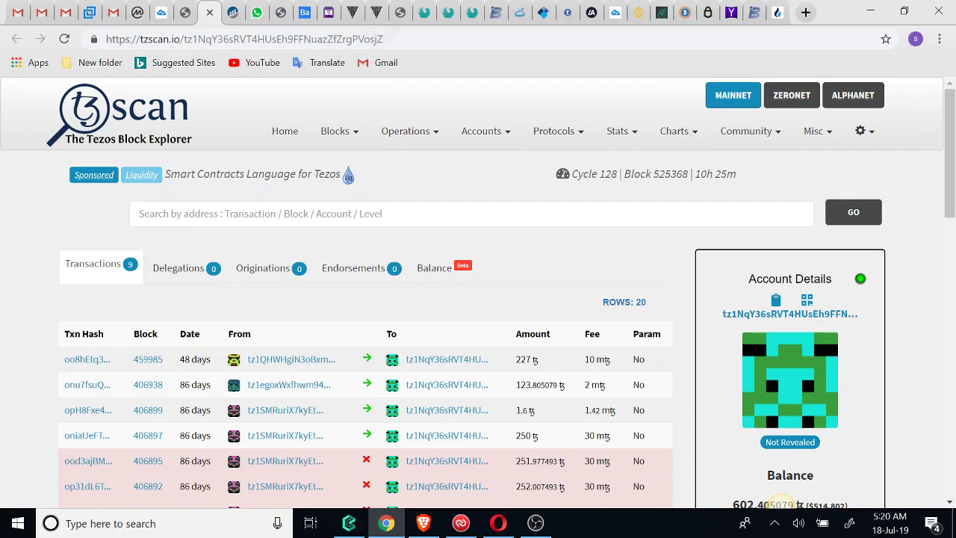
{"action": "key", "text": "ctrl+Tab"}
{"action": "scroll", "coordinate": [780, 501], "scroll_direction": "down", "scroll_amount": 1}
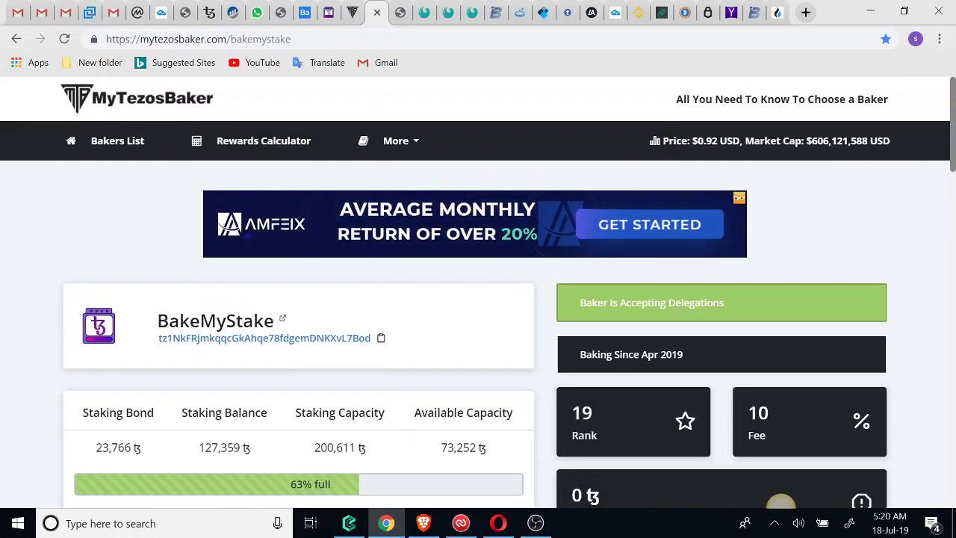
{"action": "key", "text": "ctrl+shift+Tab"}
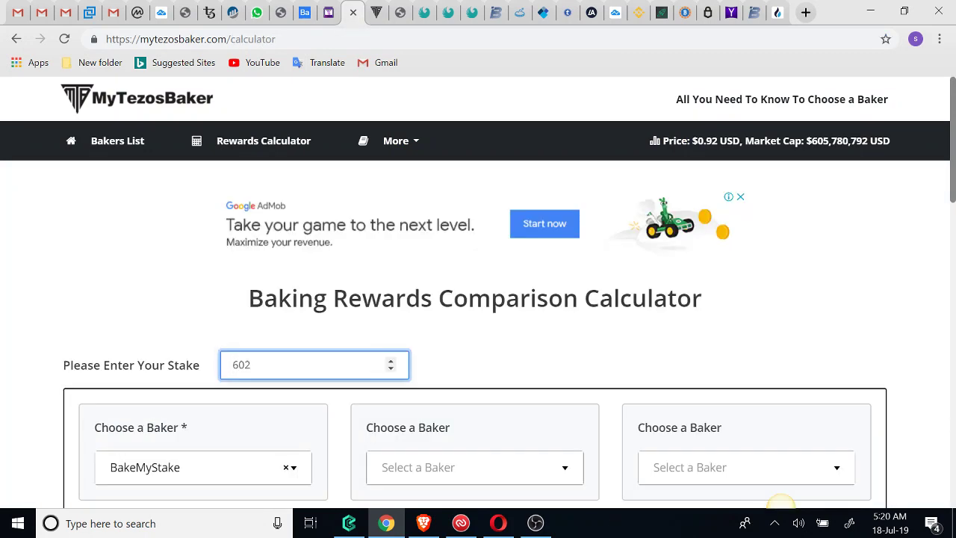
Review the instructions for delegating on the BakeMyStake website, from accessing the wallet to setting the custom delegate
{"action": "key", "text": "ctrl+Tab"}
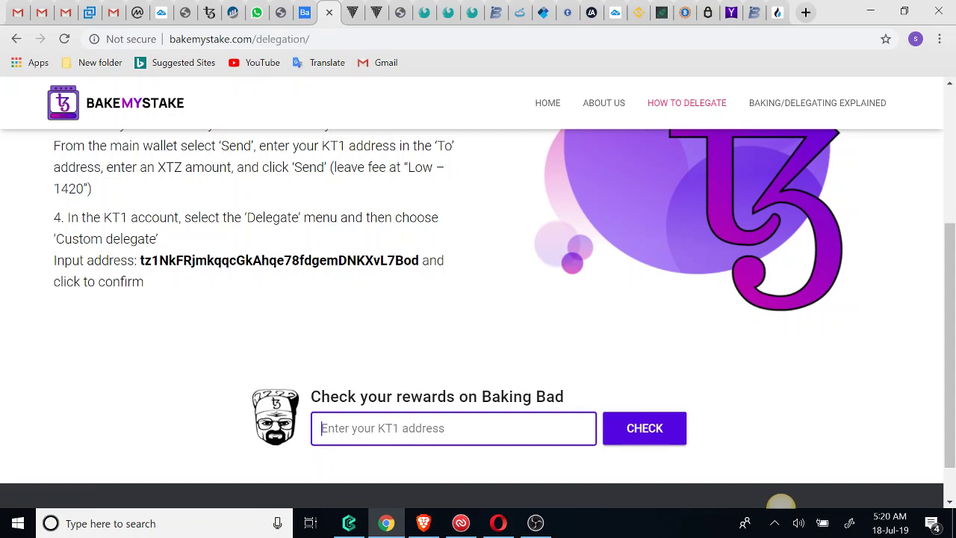
{"action": "scroll", "coordinate": [781, 503], "scroll_direction": "up", "scroll_amount": 3}
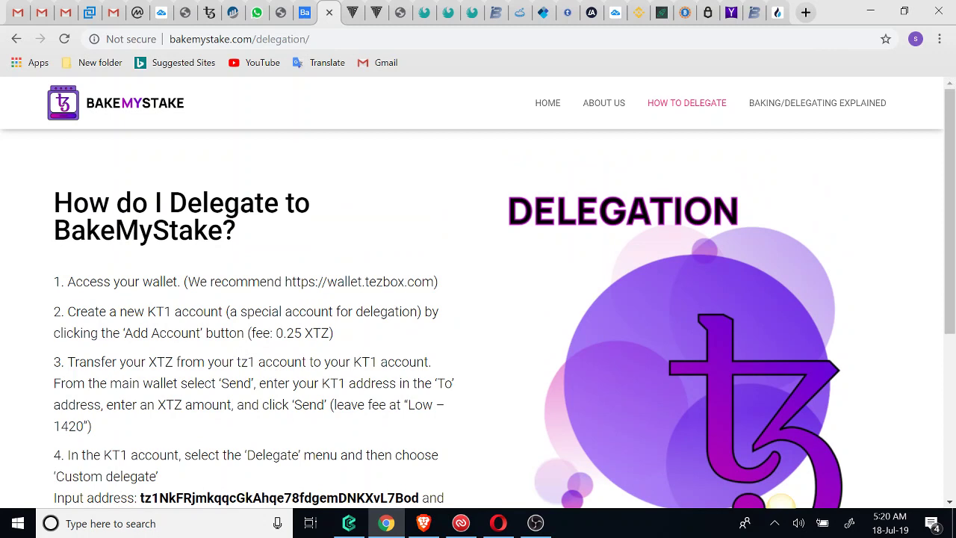
{"action": "scroll", "coordinate": [780, 503], "scroll_direction": "down", "scroll_amount": 2}
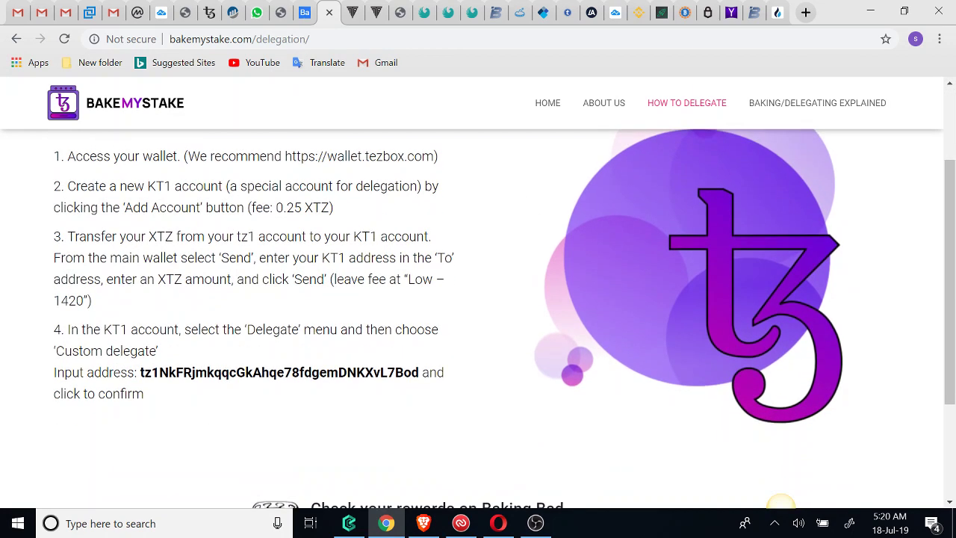
{"action": "scroll", "coordinate": [781, 503], "scroll_direction": "up", "scroll_amount": 2}
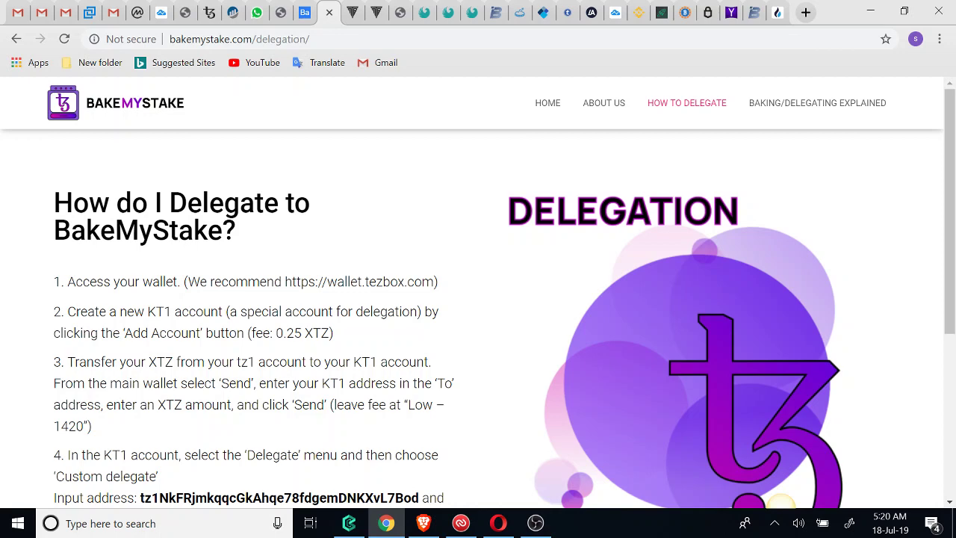
{"action": "scroll", "coordinate": [781, 503], "scroll_direction": "down", "scroll_amount": 2}
{"action": "scroll", "coordinate": [781, 503], "scroll_direction": "up", "scroll_amount": 2}
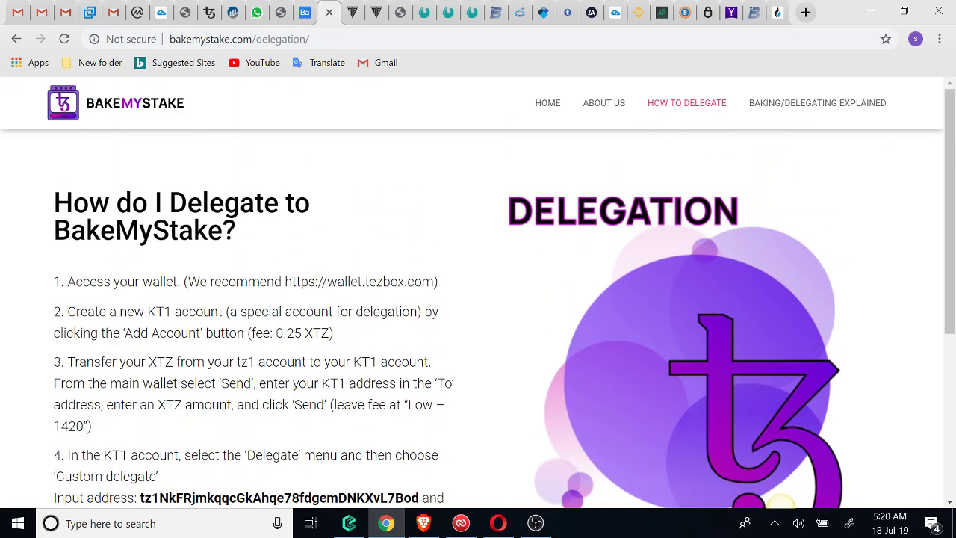